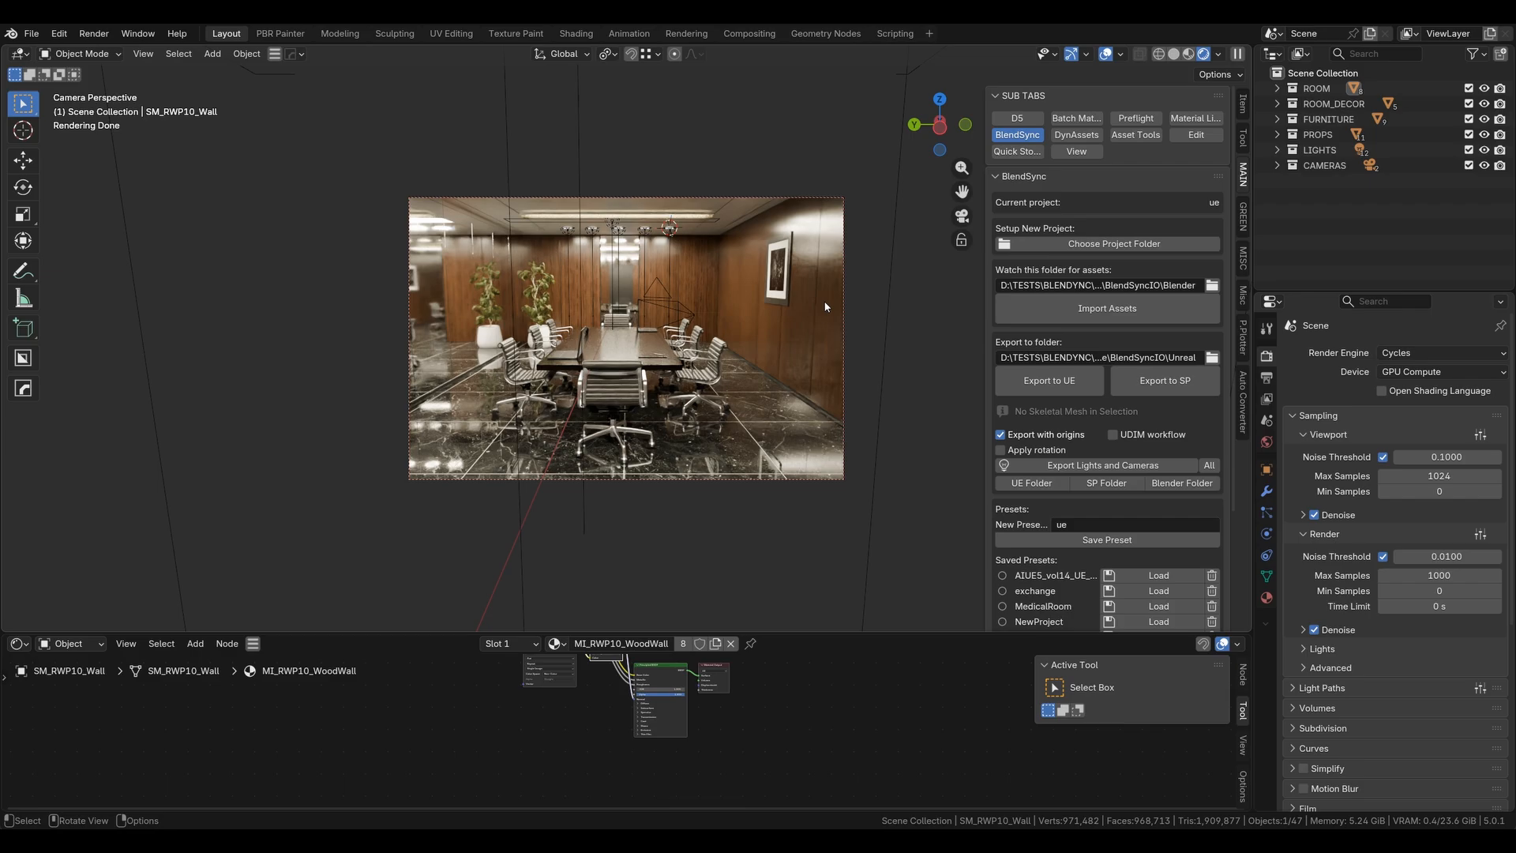
- Hide every collection except ROOM so only the room shell stays visible
left_click(640, 359)
scroll(644, 354, "up", 2)
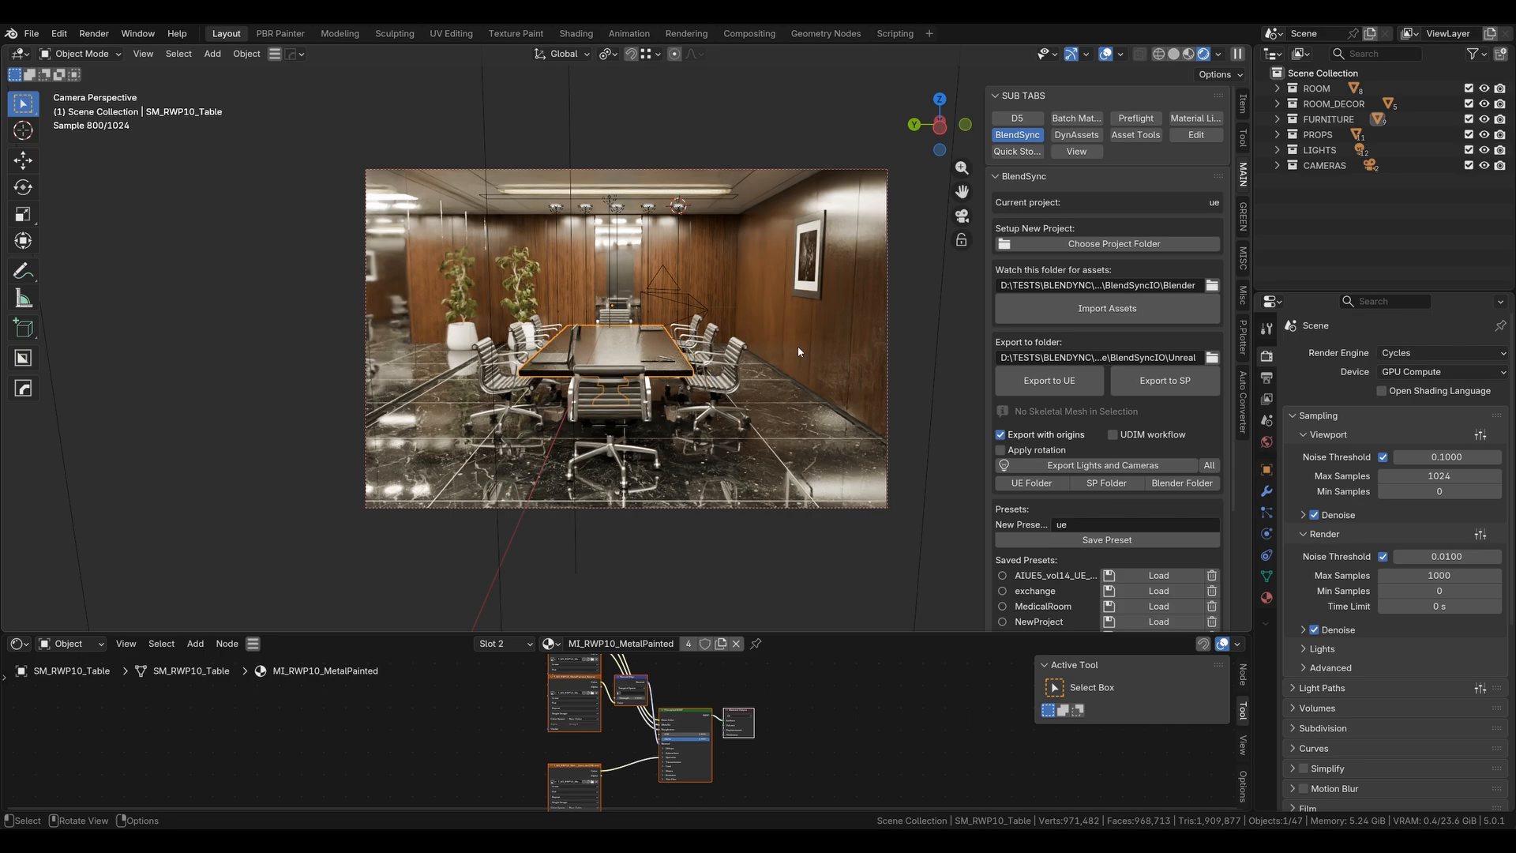
left_click_drag(1468, 104, 1469, 166)
middle_click_drag(802, 292, 845, 347)
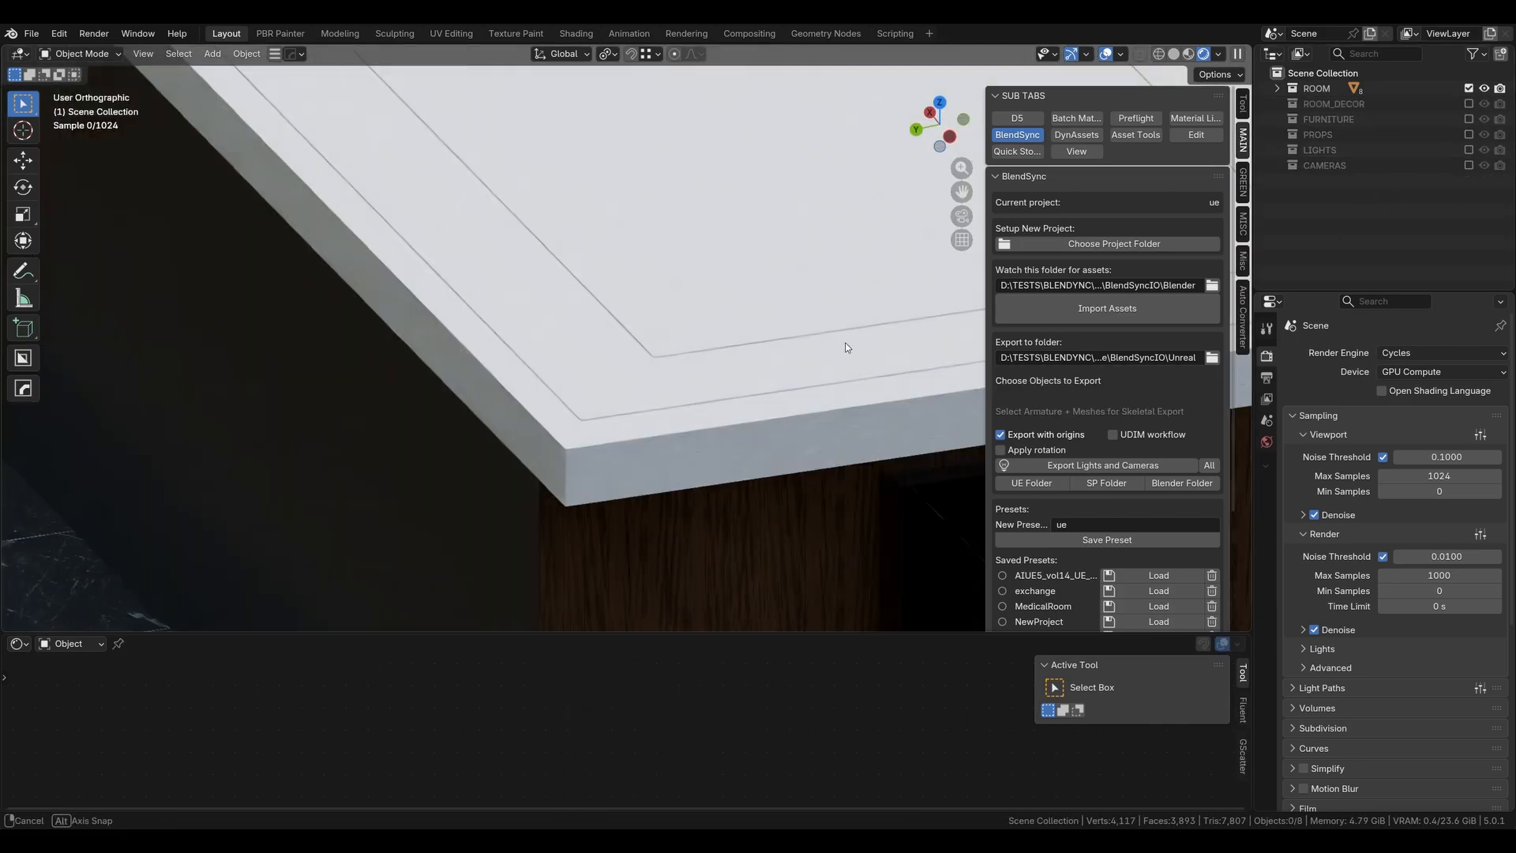
- Box-select all objects of the room shell and export them to Unreal
scroll(813, 345, "down", 5)
key("z")
left_click(747, 324)
scroll(715, 327, "down", 4)
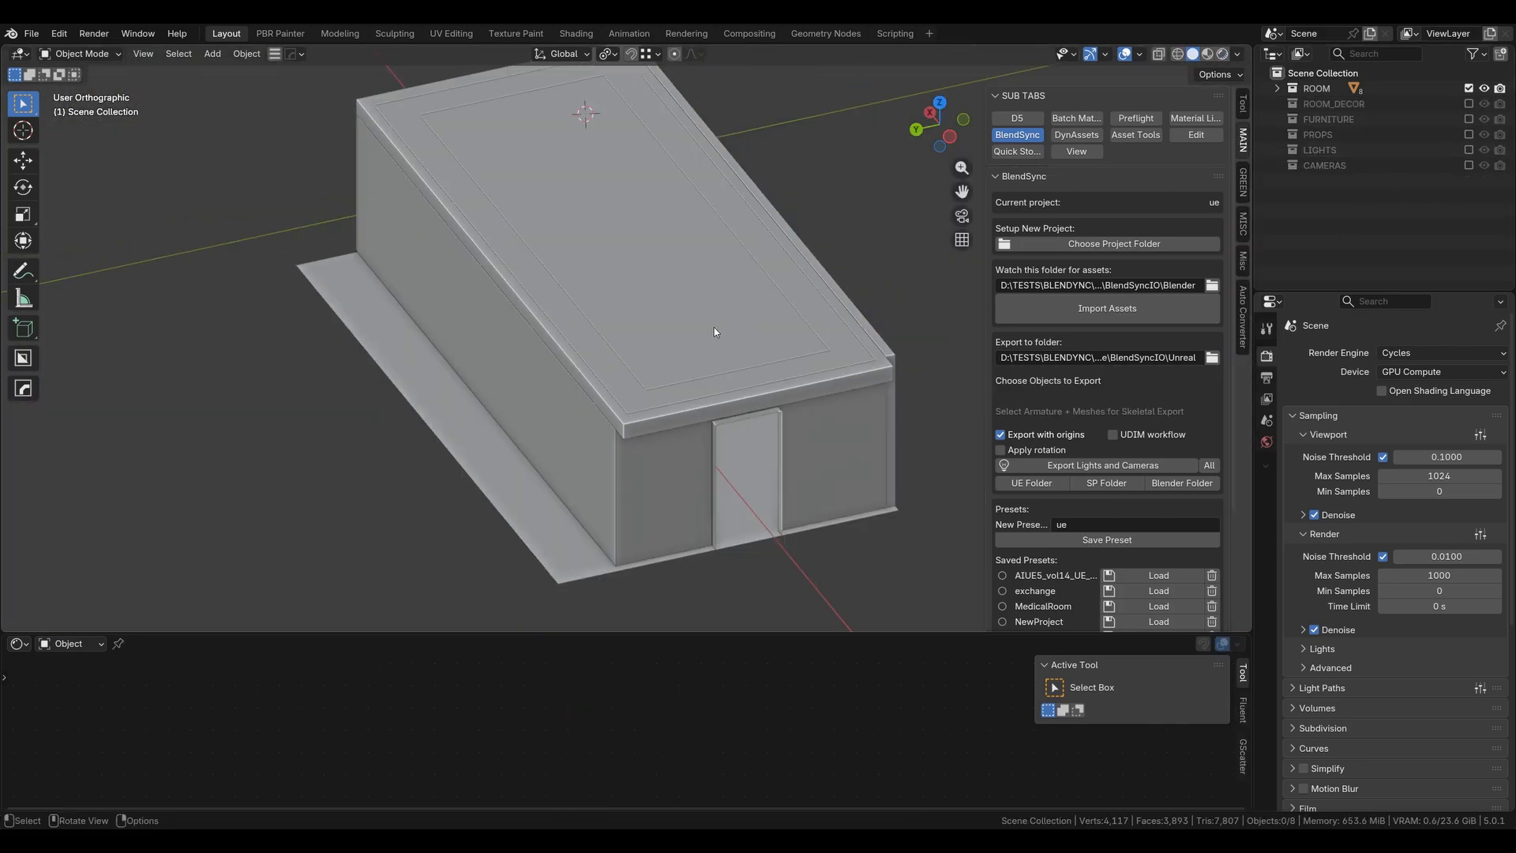
mouse_move(714, 327)
middle_mouse_down()
mouse_move(680, 267)
mouse_move(707, 321)
middle_mouse_up()
mouse_move(354, 136)
left_mouse_down()
mouse_move(642, 469)
mouse_move(798, 447)
left_mouse_up()
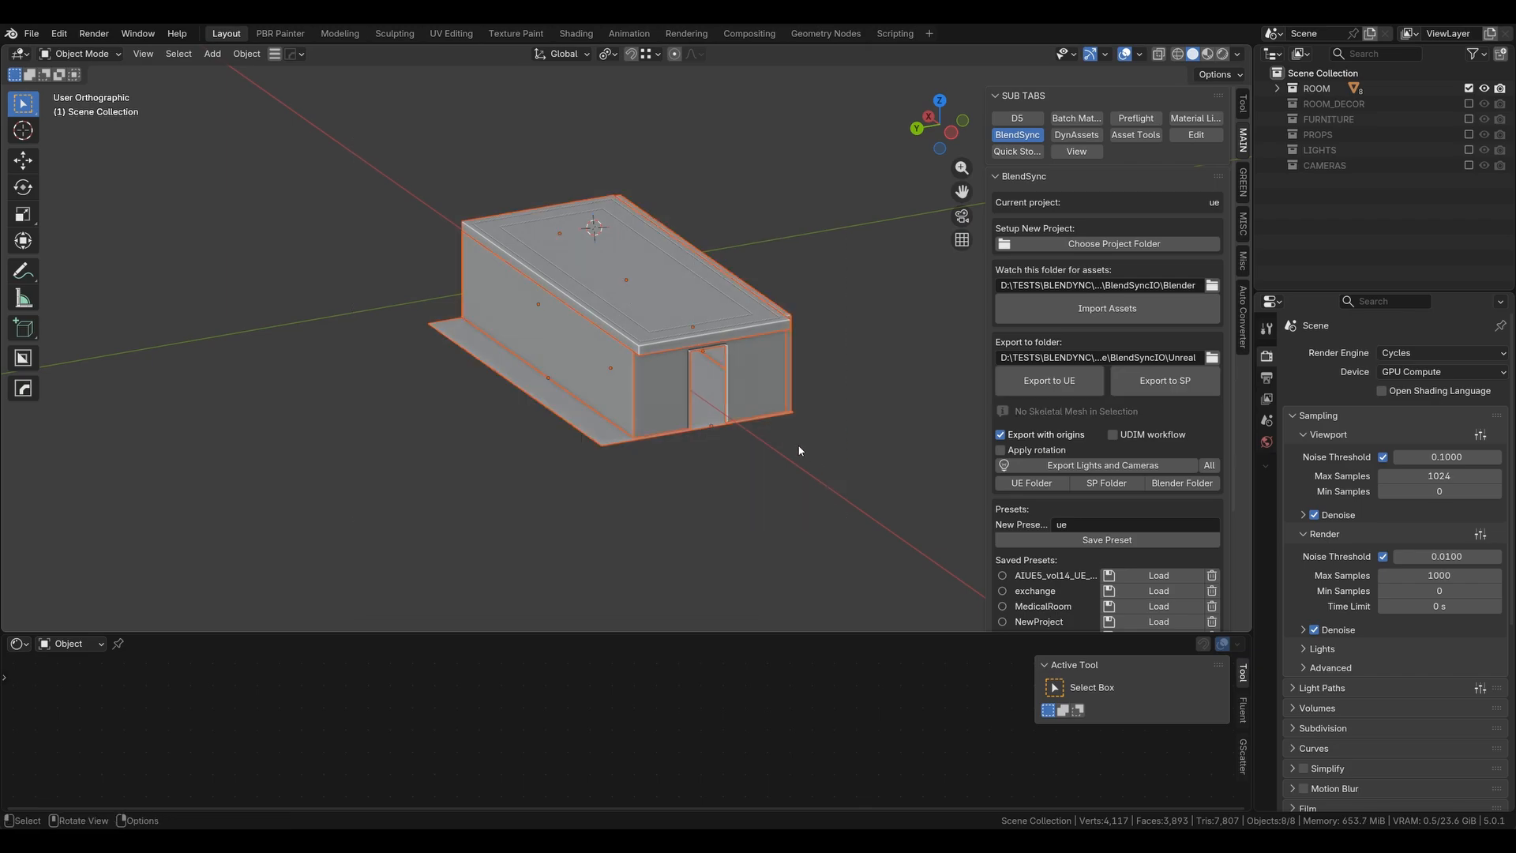
middle_click_drag(798, 447, 656, 348)
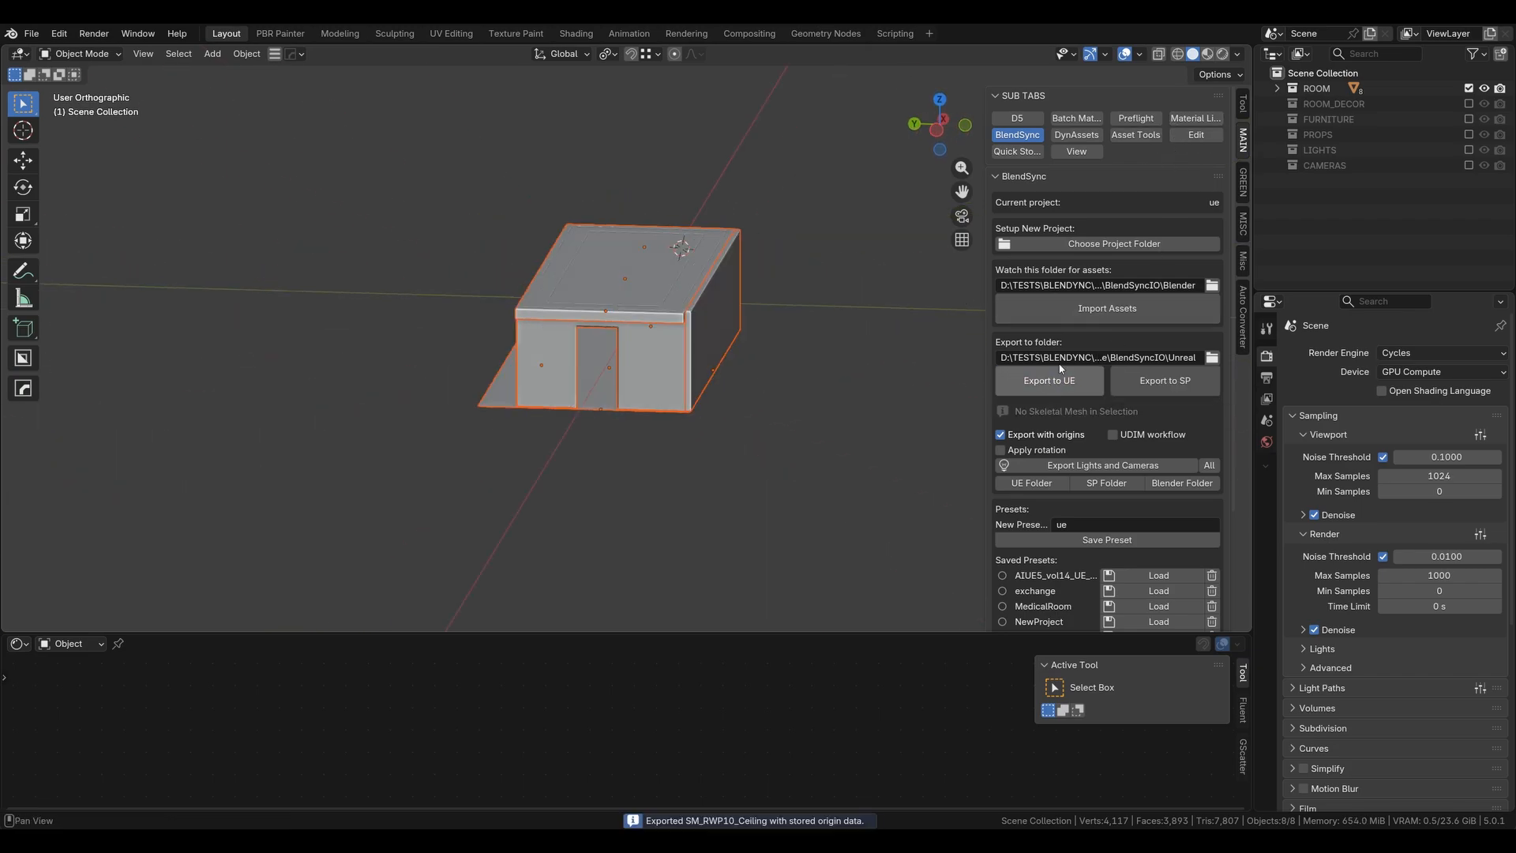
- Show only the ROOM_DECOR collection, box-select its wall panels, and export them to Unreal
left_click(1469, 87)
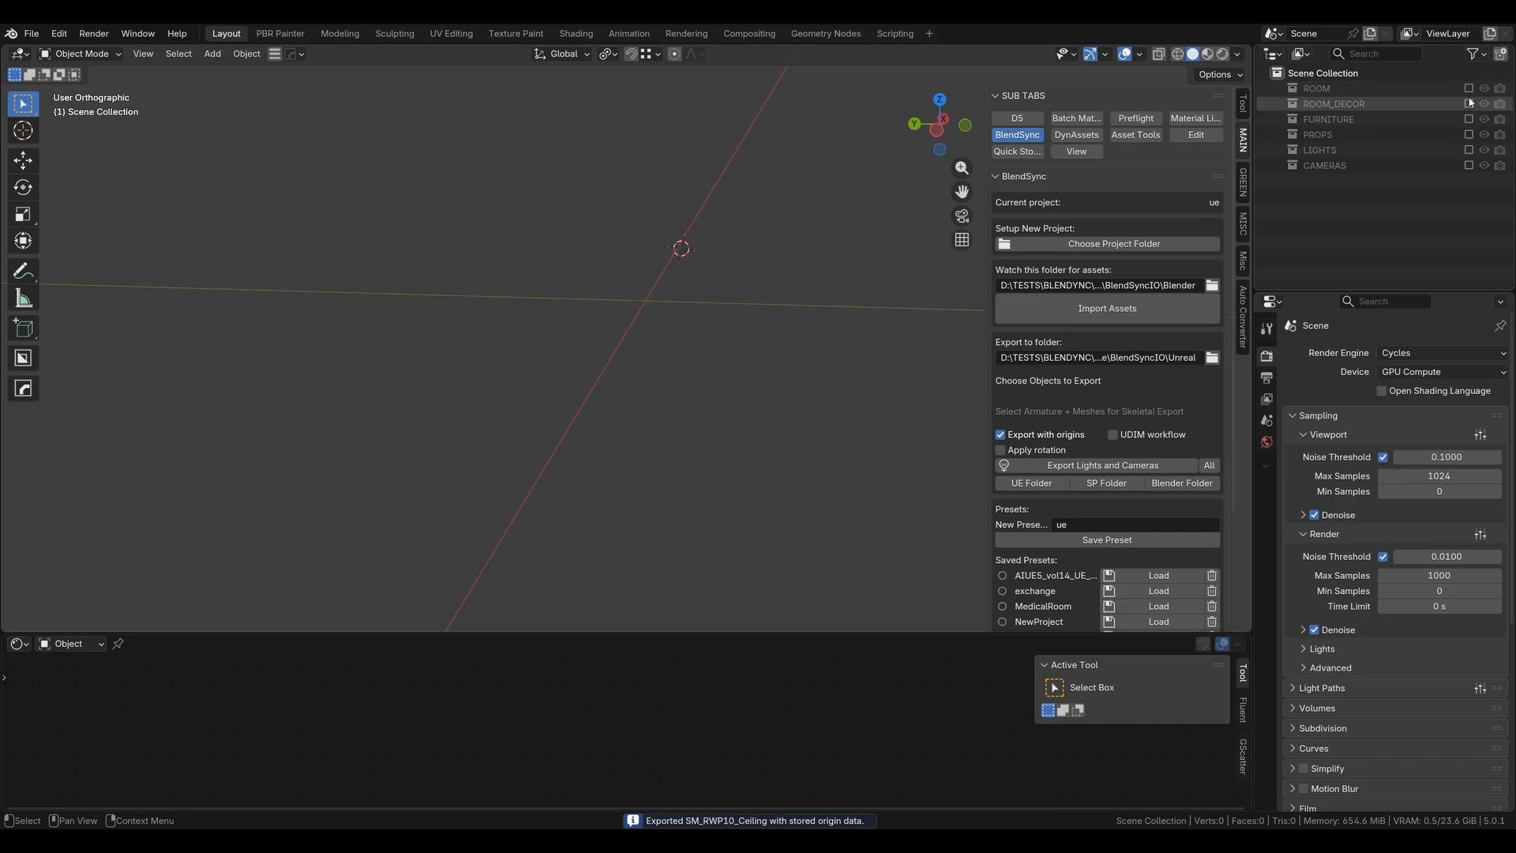
left_click(1469, 103)
middle_click_drag(868, 339, 792, 316)
left_click_drag(369, 137, 875, 485)
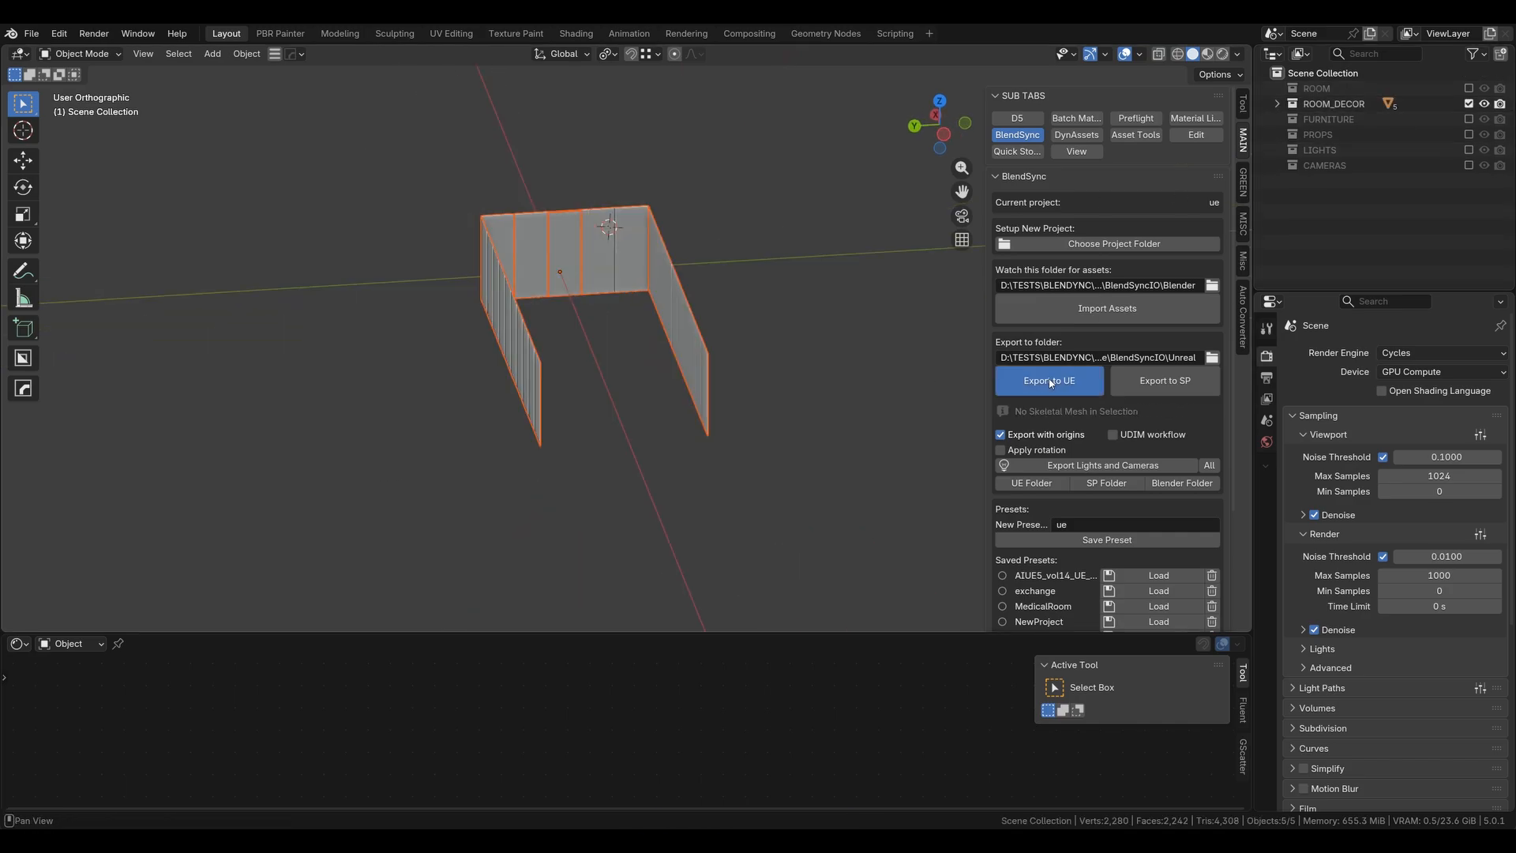
- Show only the PROPS collection, box-select all its objects, and export them to Unreal
left_click(1468, 103)
left_click(1469, 119)
left_click(1468, 119)
left_click(1468, 134)
middle_click_drag(552, 355, 612, 347)
left_click_drag(276, 158, 848, 490)
left_click(1050, 381)
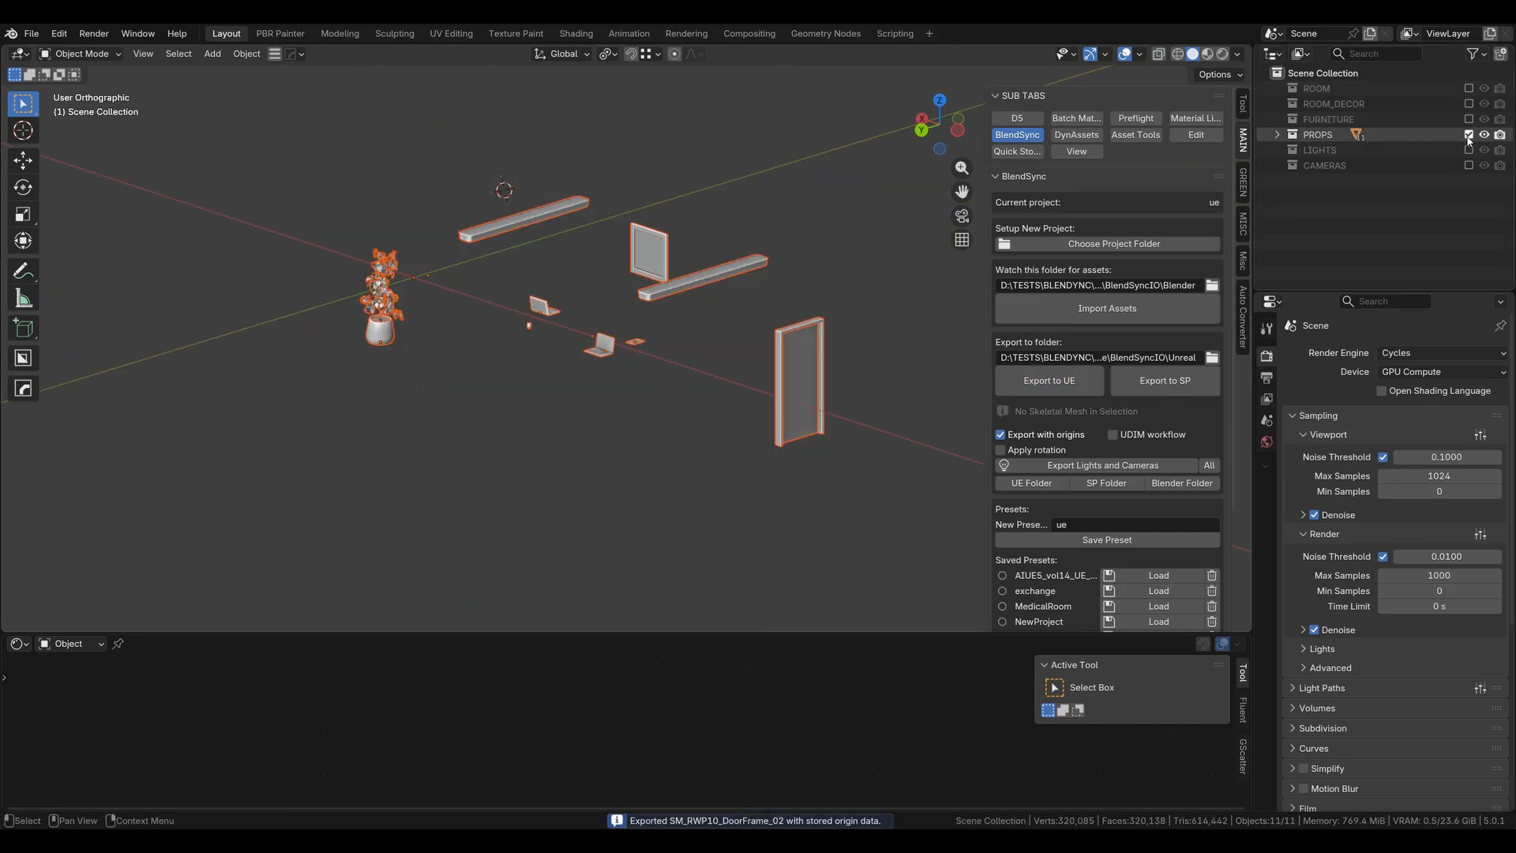
- Show the LIGHTS collection, expand it, and select the ceiling lights
left_click(1469, 134)
left_click(1469, 150)
left_click(1276, 150)
left_click(1334, 165)
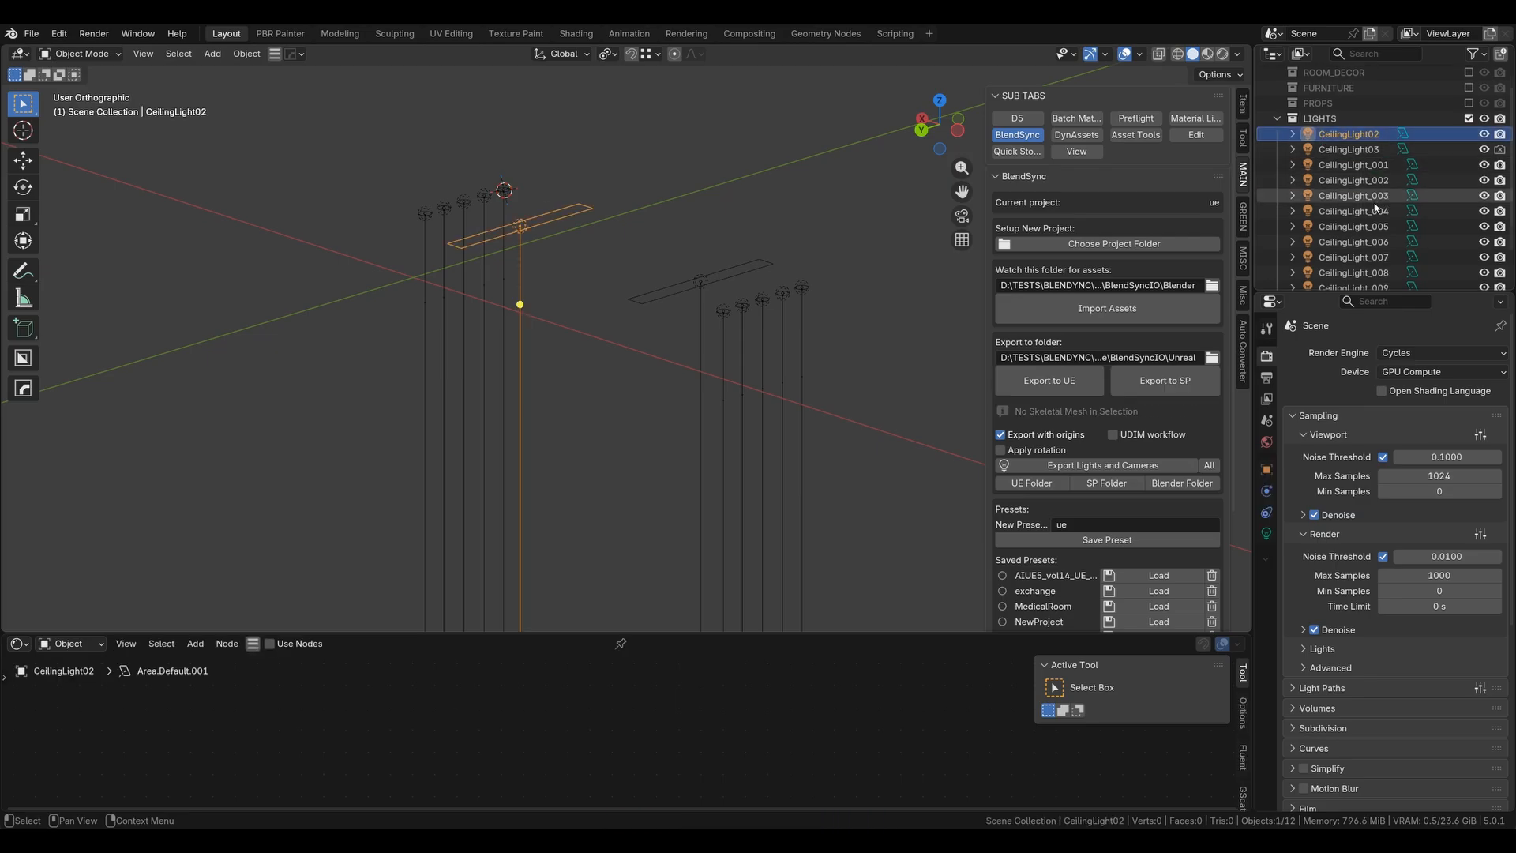
scroll(1342, 190, "down", 3)
left_click(1344, 261, "shift")
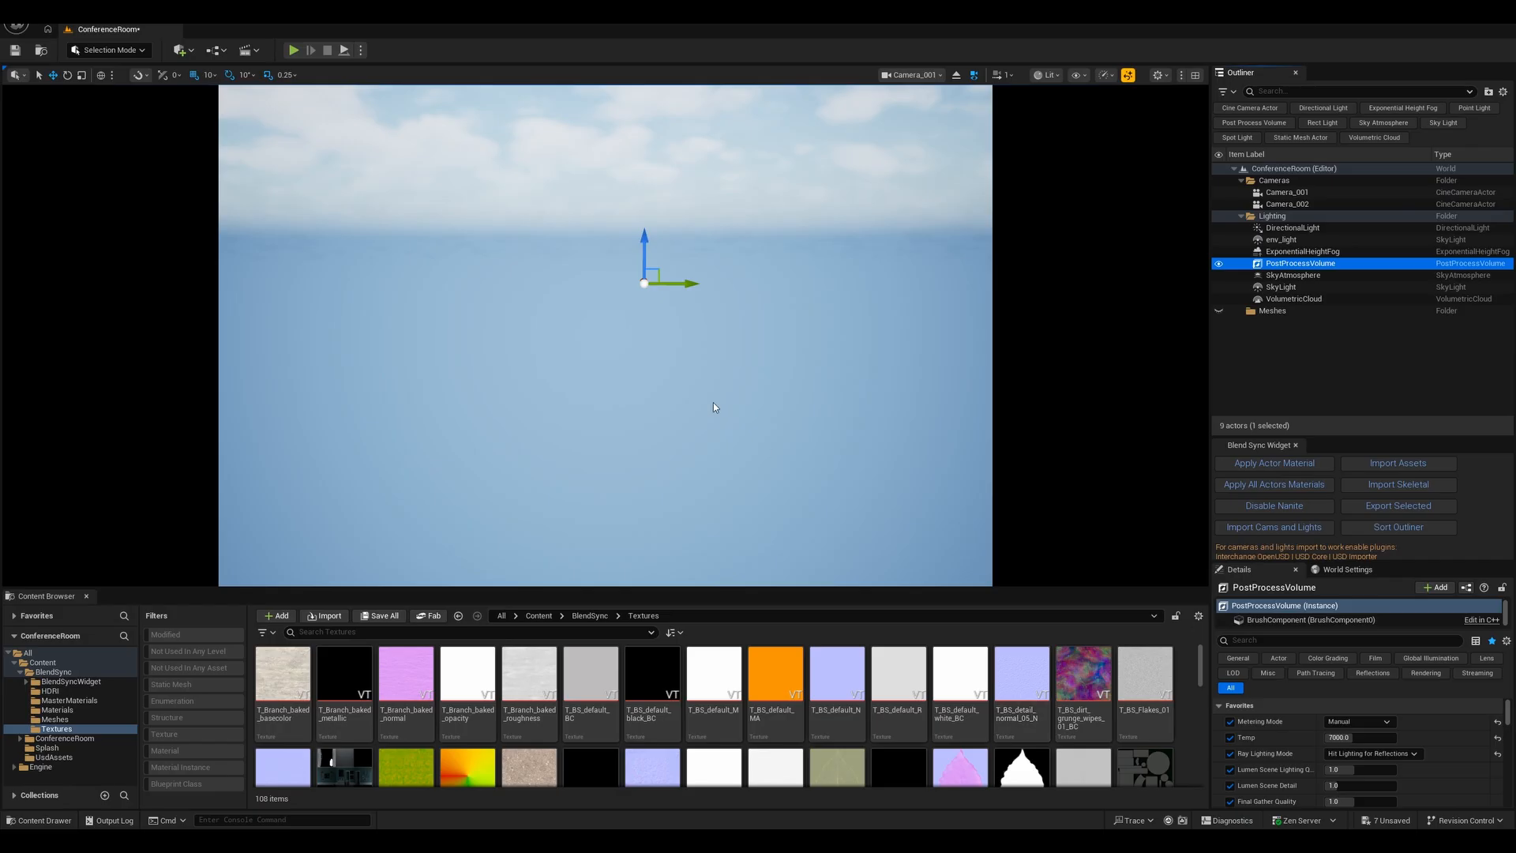
- Open the Unreal Plugins window and search the plugins for usd
mouse_move(597, 273)
right_mouse_down()
mouse_move(647, 261)
mouse_move(609, 274)
right_mouse_up()
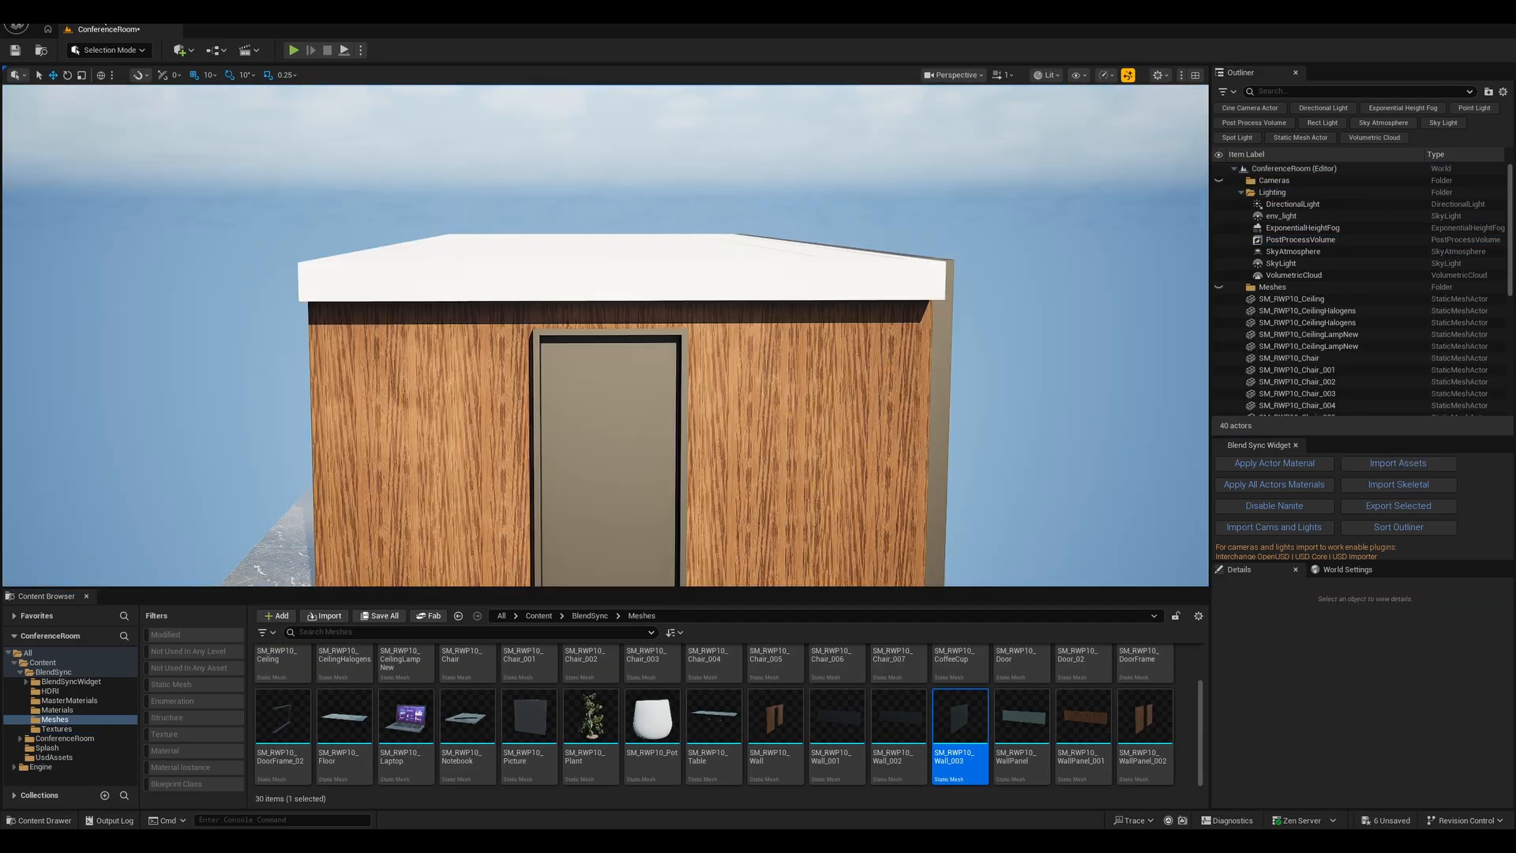
left_click(71, 12)
left_click(155, 210)
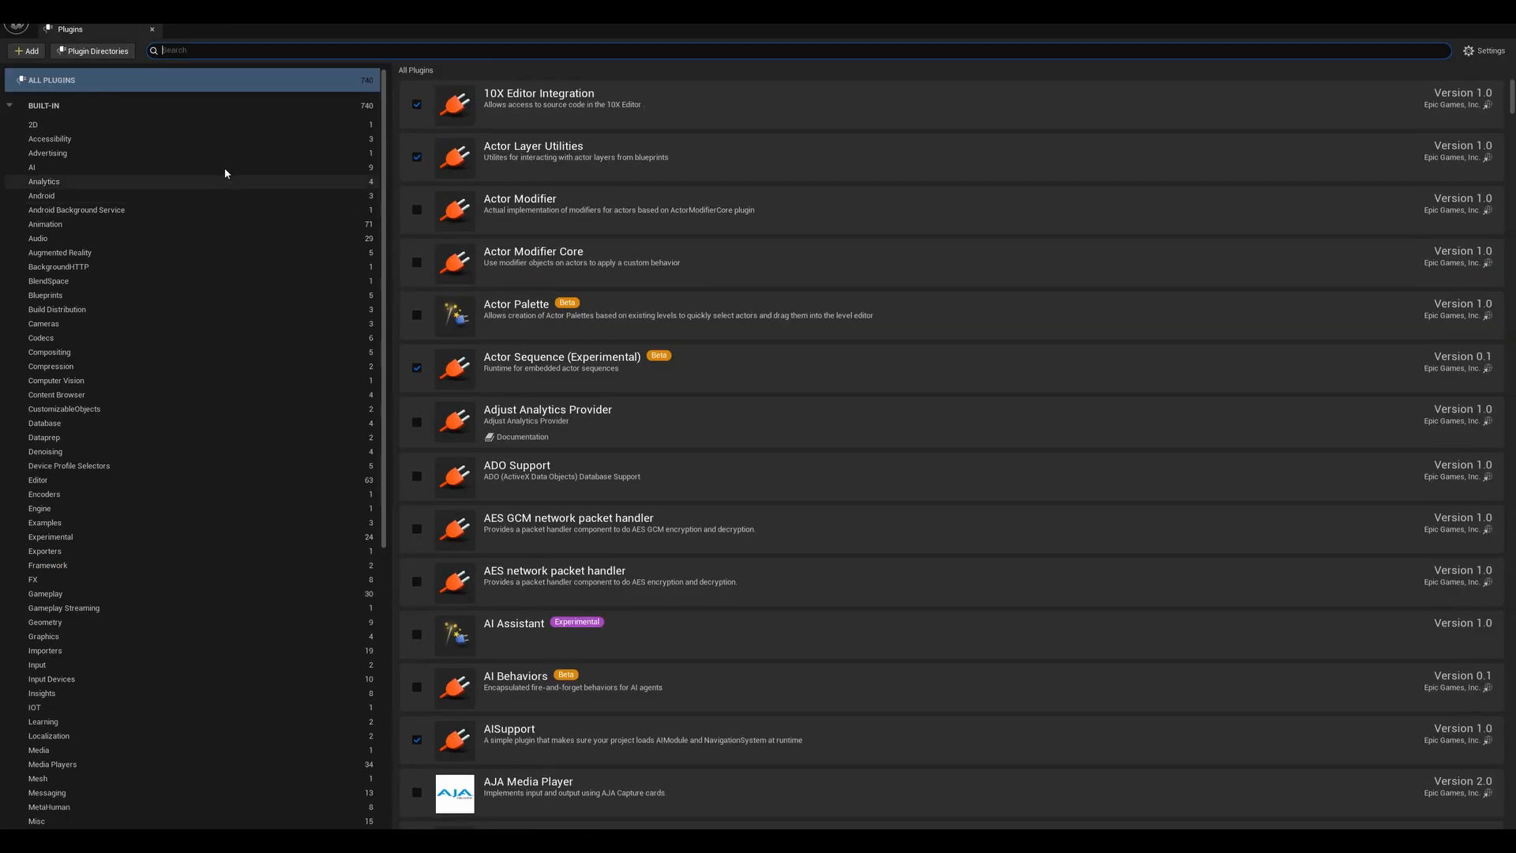
left_click(242, 50)
type("us")
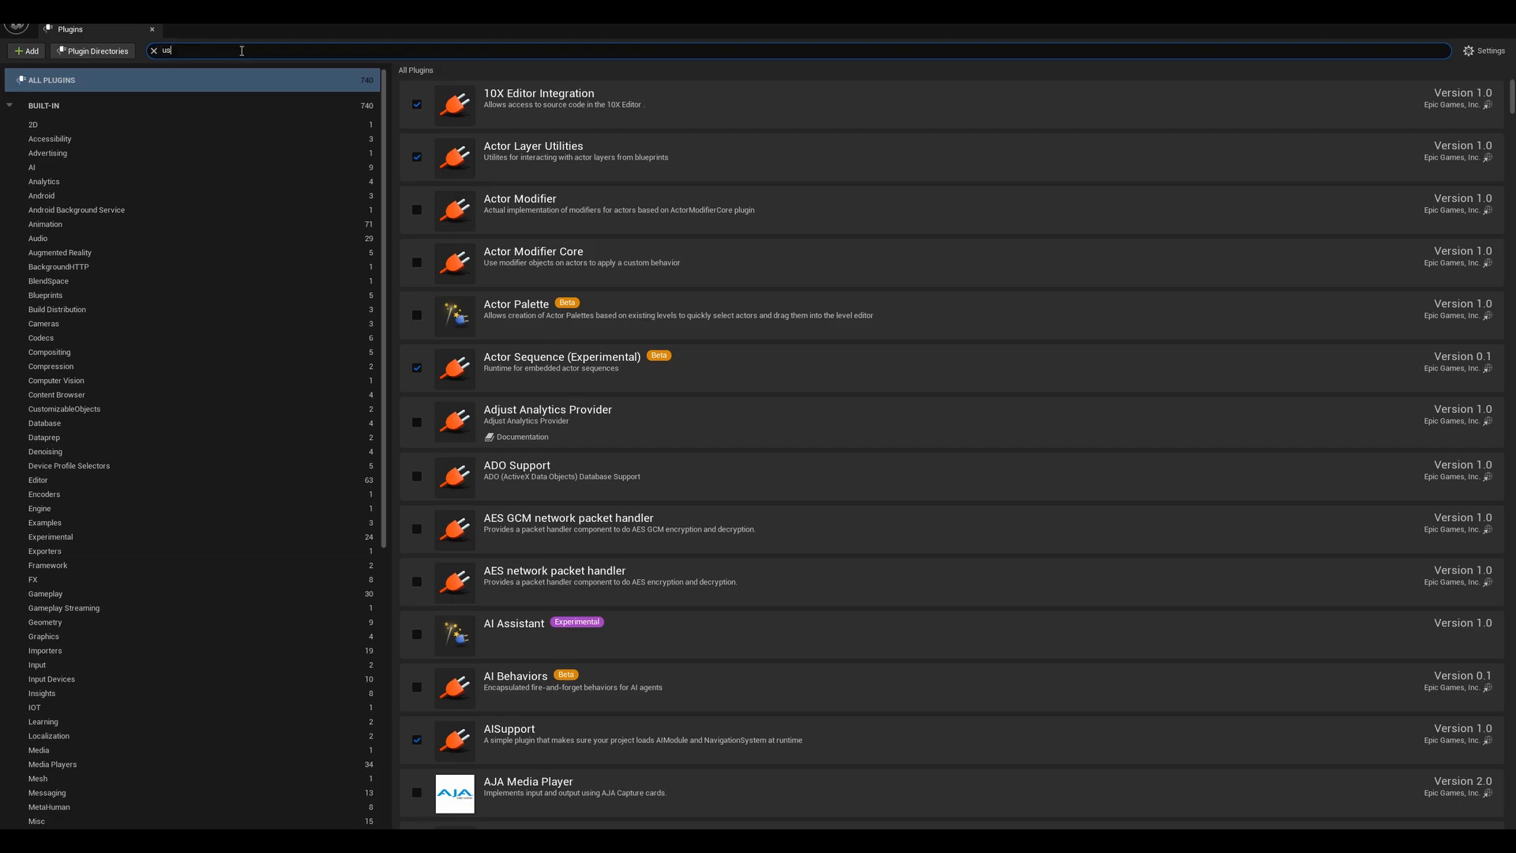
type("d")
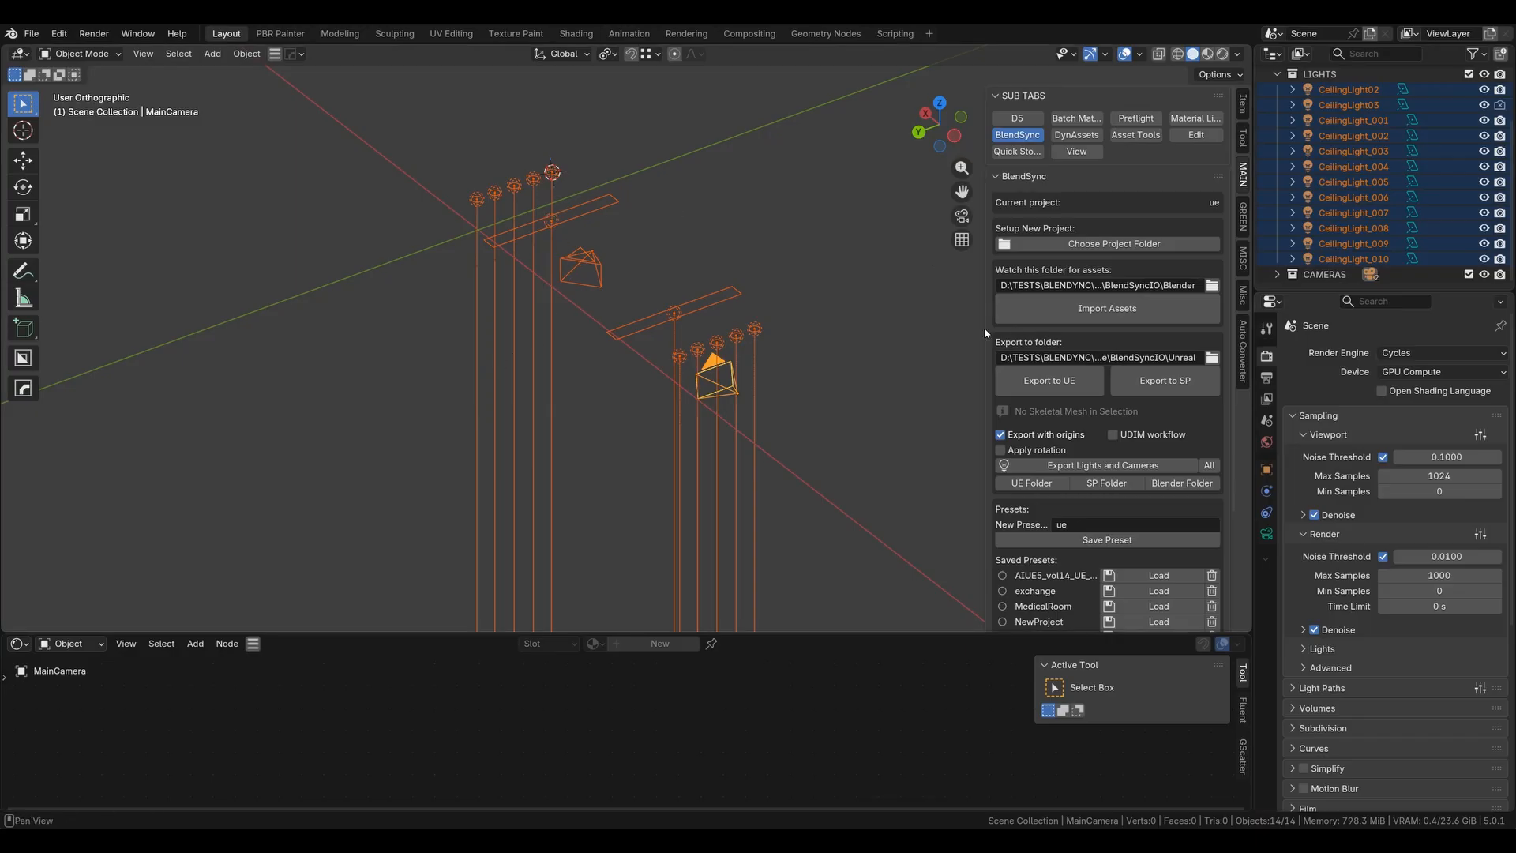
- Export the selected lights and cameras, then import cams and lights into the Unreal level
left_click(1092, 468)
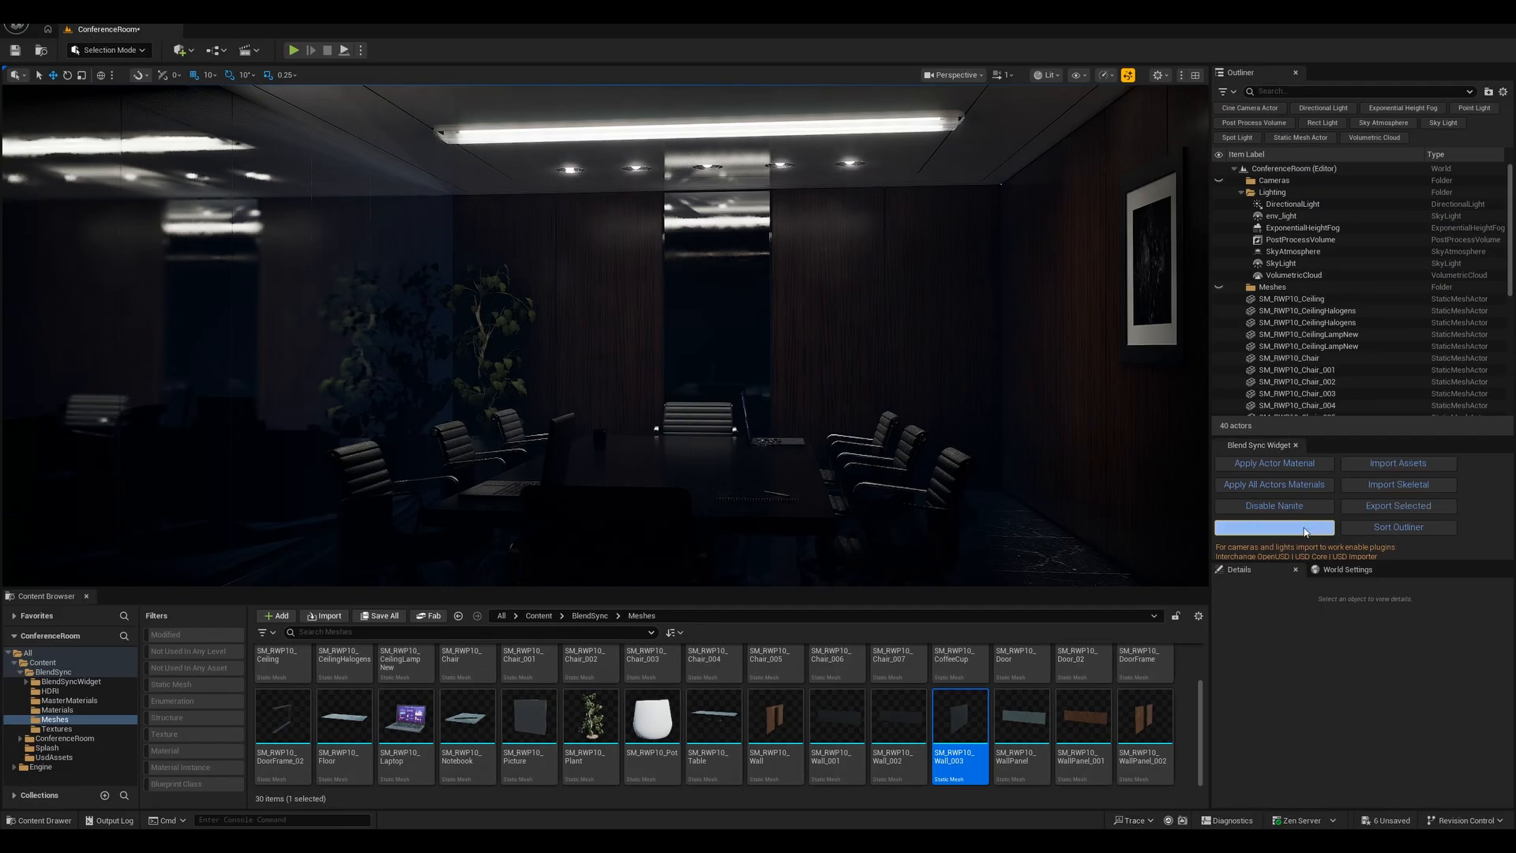
left_click(1305, 531)
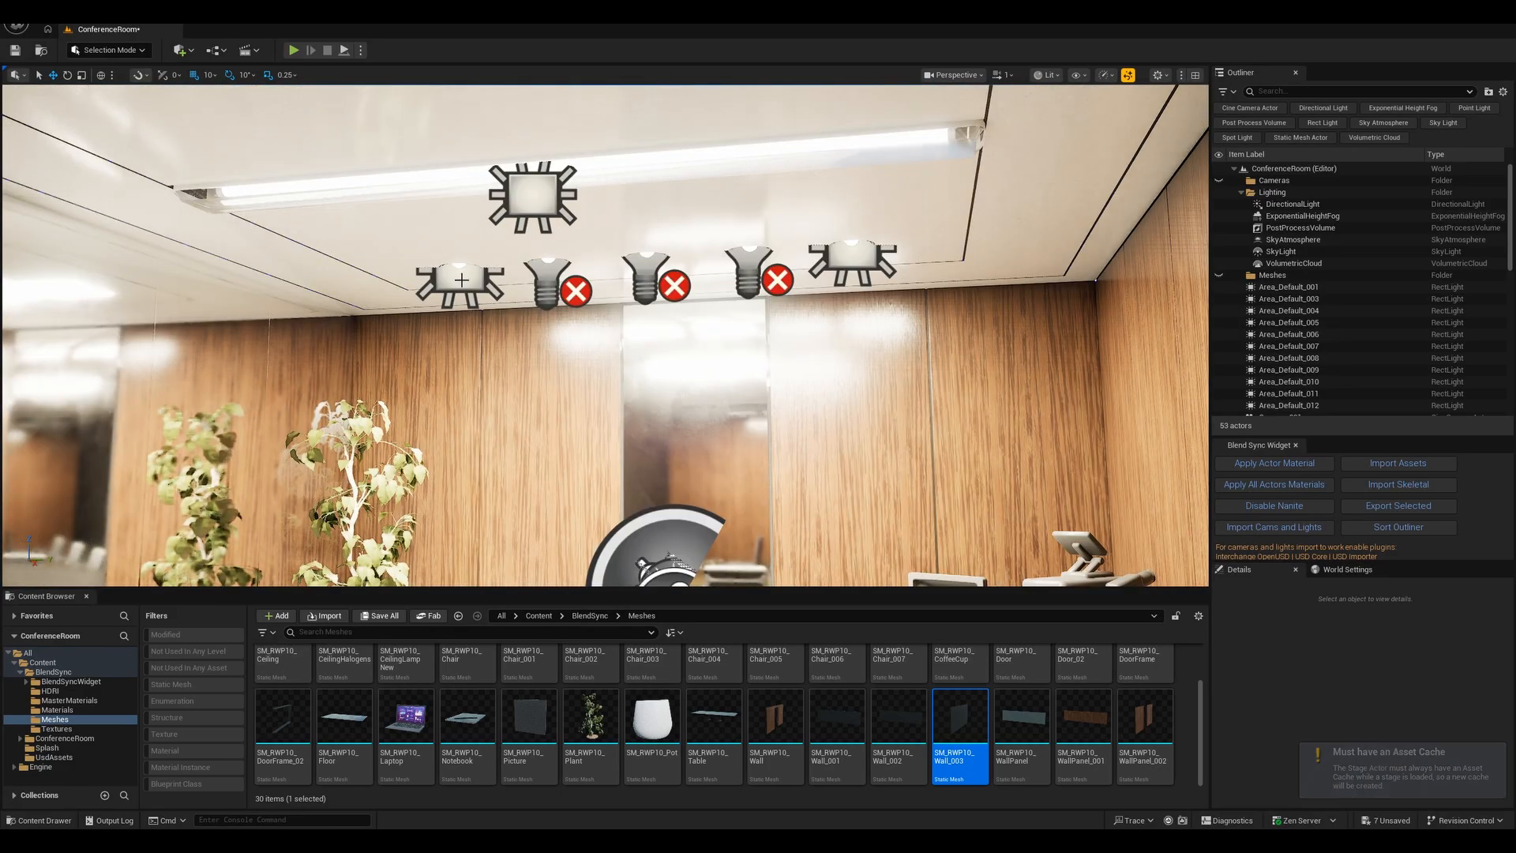
- Select the imported area lights in the outliner and focus the view on them
left_click(457, 275)
left_click(1290, 282)
left_click(1290, 401, "shift")
left_click(1426, 735)
double_click(1291, 280)
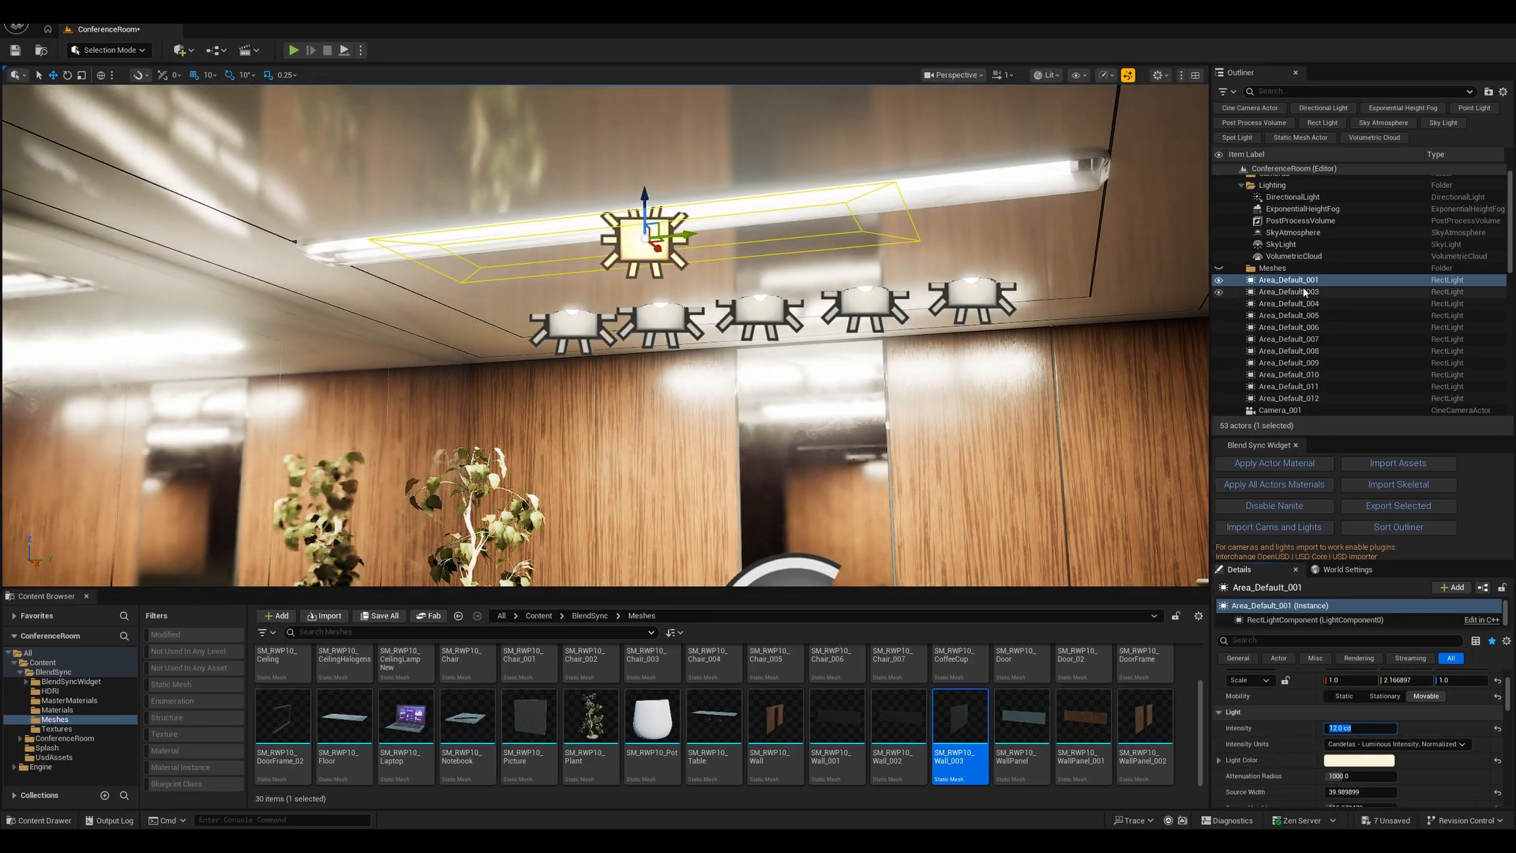
left_click(1290, 291)
left_click(1291, 398, "shift")
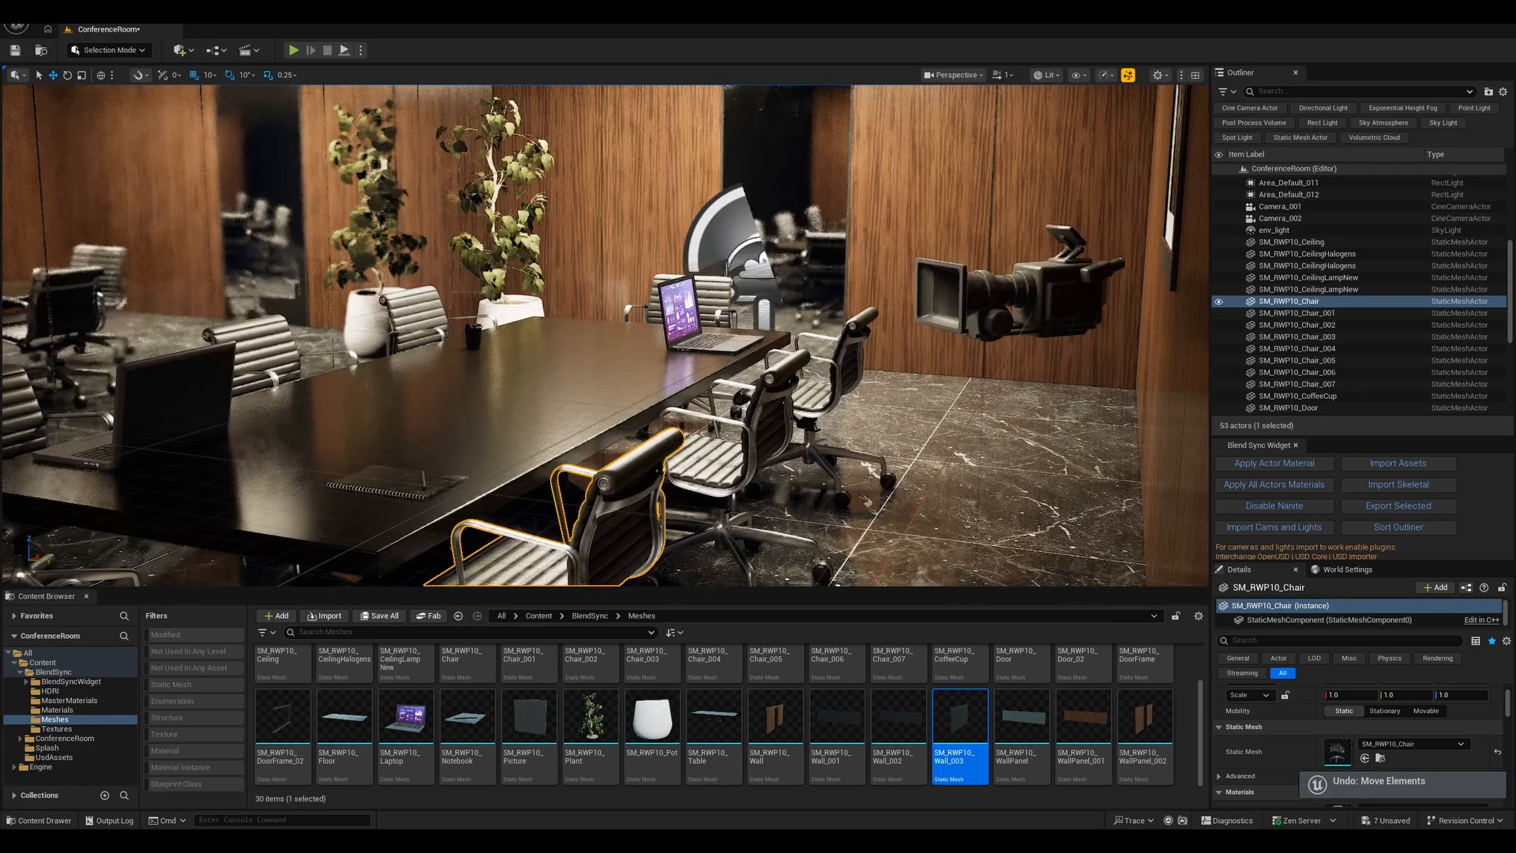
- Select and move chairs beside the conference table in the viewport
right_click_drag(606, 336, 726, 395)
right_click_drag(624, 264, 624, 359)
left_click(548, 369)
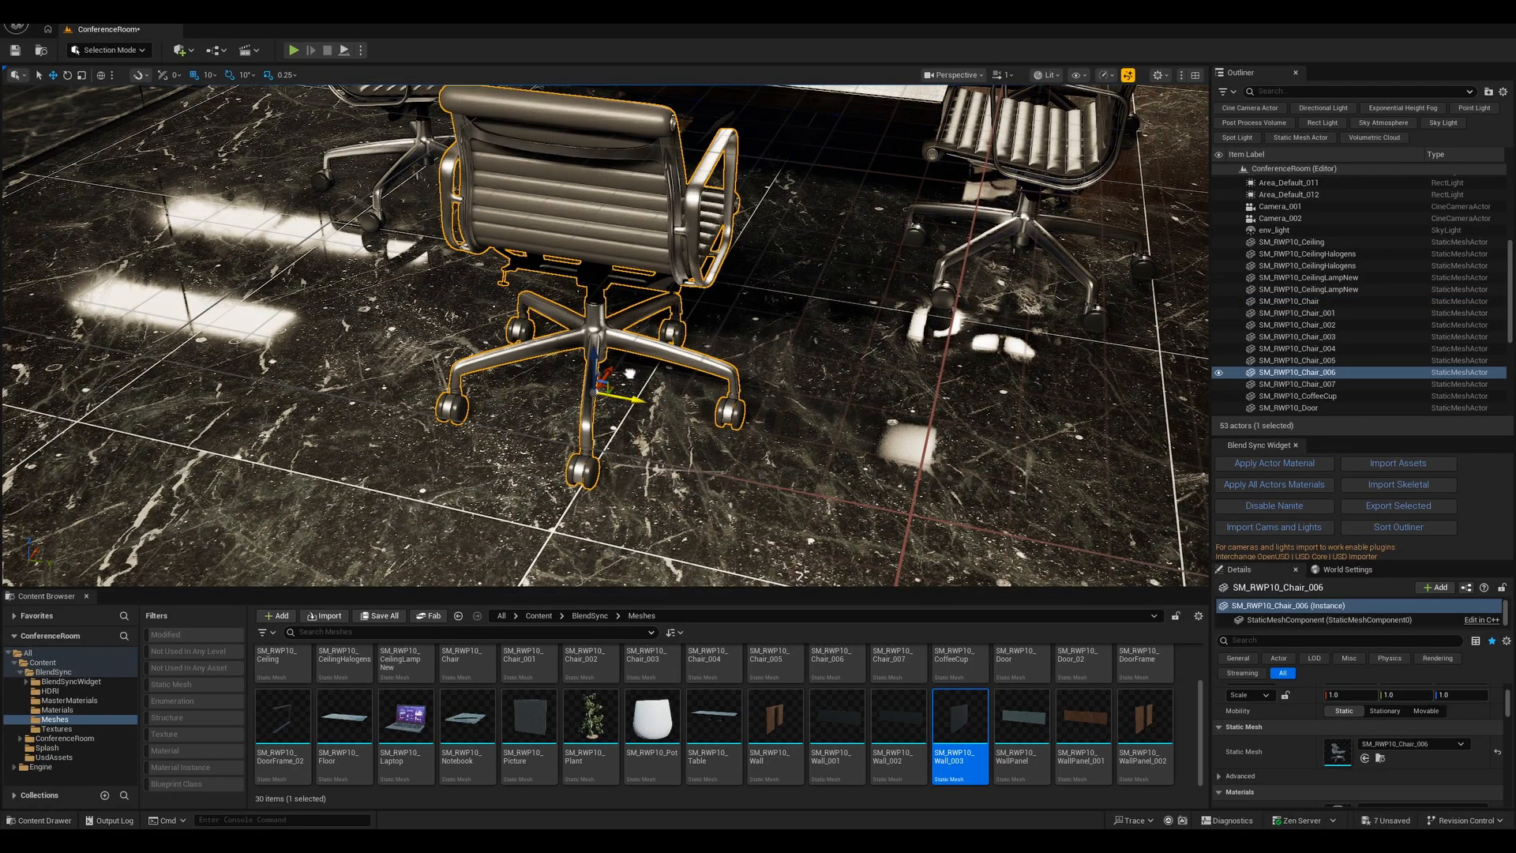
right_click_drag(756, 376, 670, 356)
left_click(671, 356)
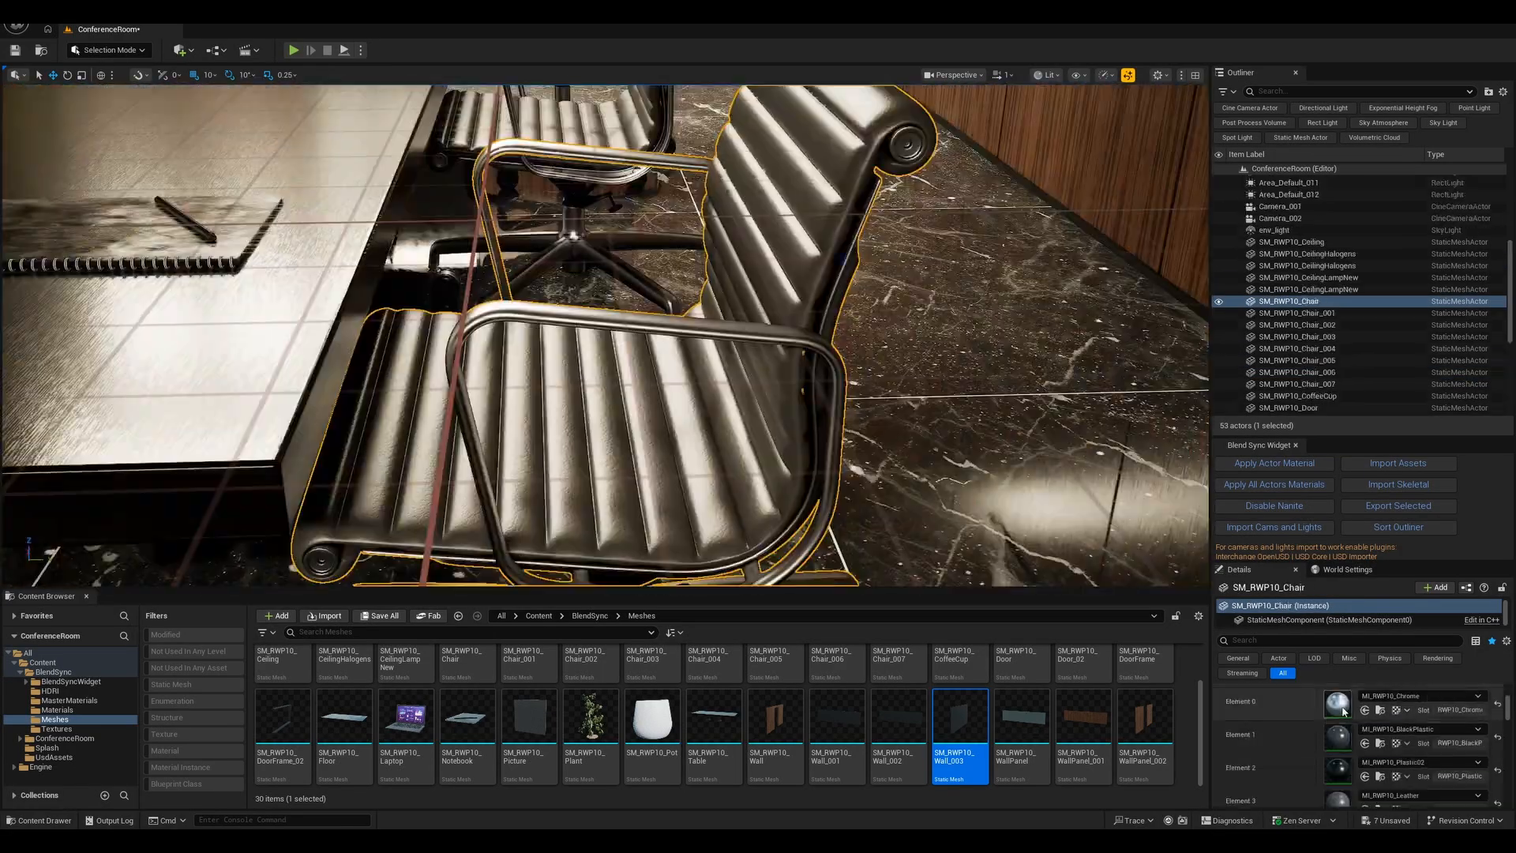
- Open the chair's leather material instance, enable Base Color Amount and lower it to about 0.76
double_click(1337, 798)
left_click_drag(868, 221, 1051, 209)
scroll(1027, 426, "down", 3)
left_click(1009, 410)
left_click(1028, 424)
mouse_move(1145, 427)
left_mouse_down()
mouse_move(1208, 428)
mouse_move(1121, 425)
left_mouse_up()
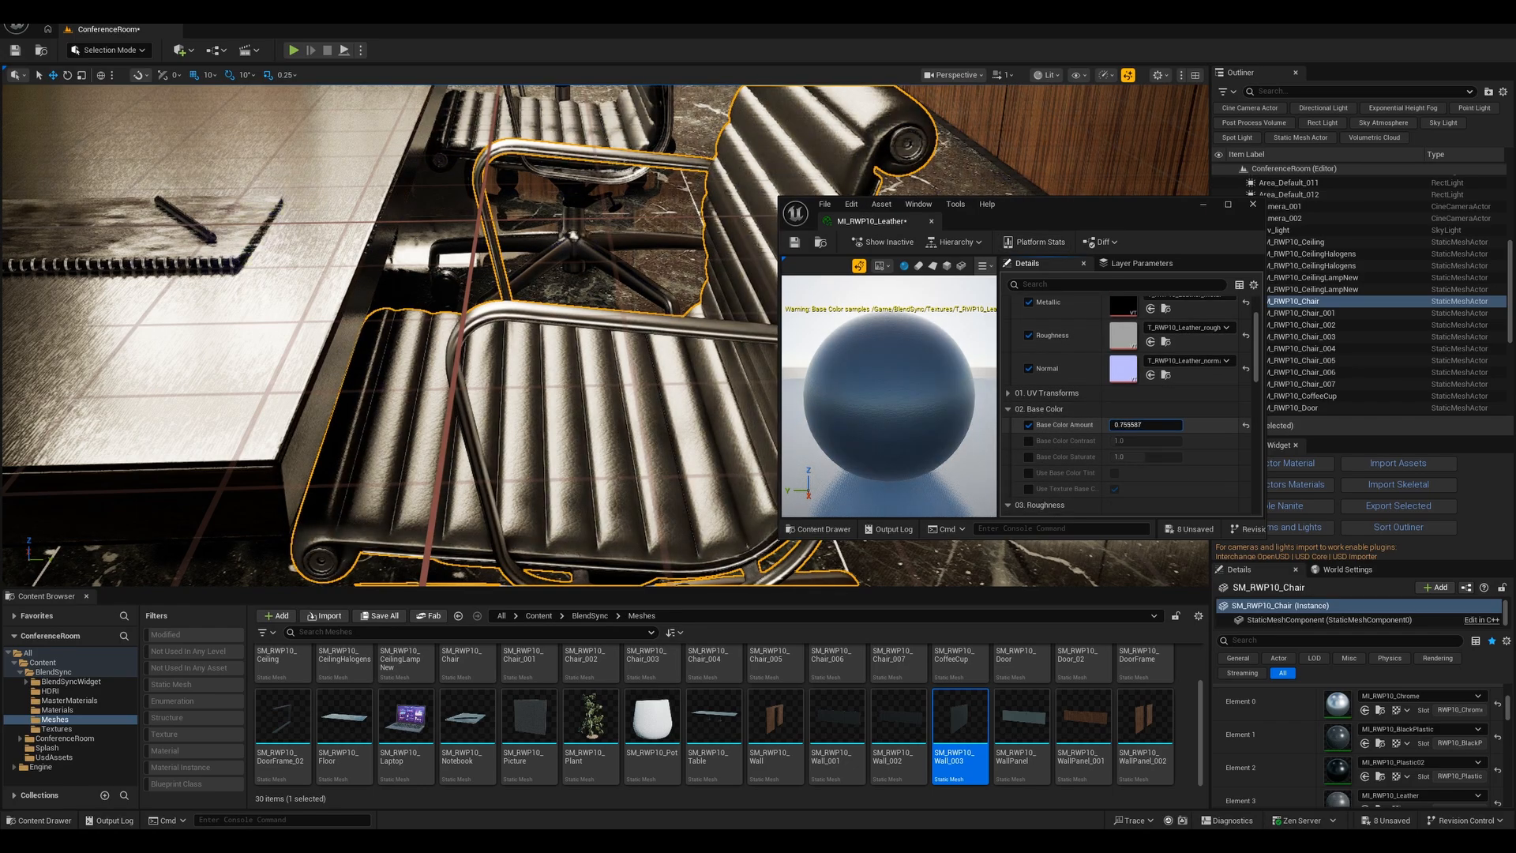
- Enable Base Color Tint in the leather material and pick an orange tint color
left_click(1114, 472)
scroll(1035, 454, "down", 1)
left_click(1029, 451)
left_click(1145, 451)
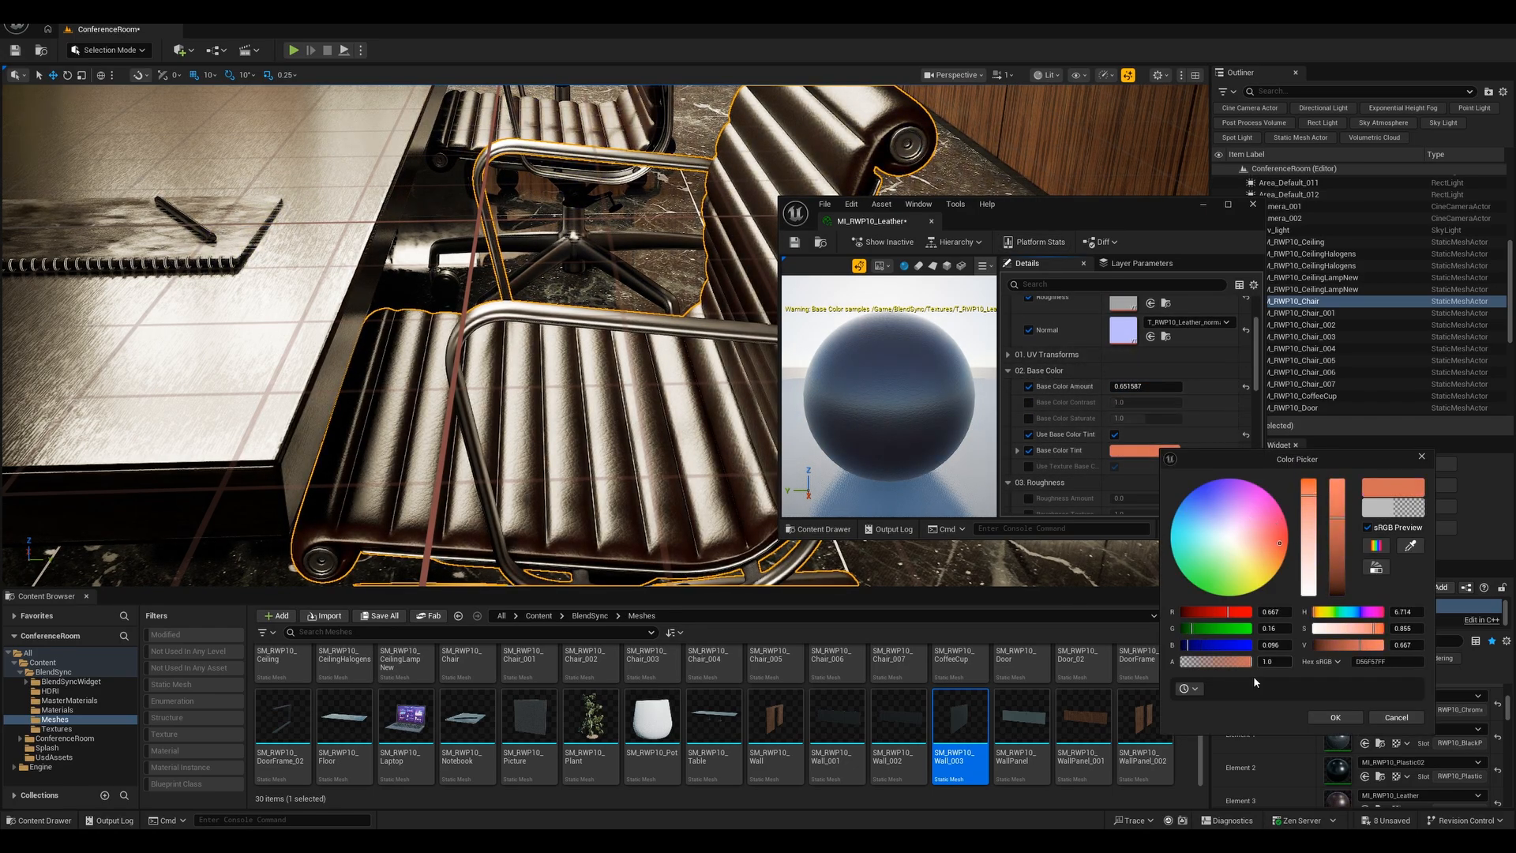
left_click(1335, 717)
- Raise Base Color Amount to about 3.28, enable Base Color Saturate, and close the material editor
left_click_drag(1129, 387, 1143, 418)
left_click(1028, 419)
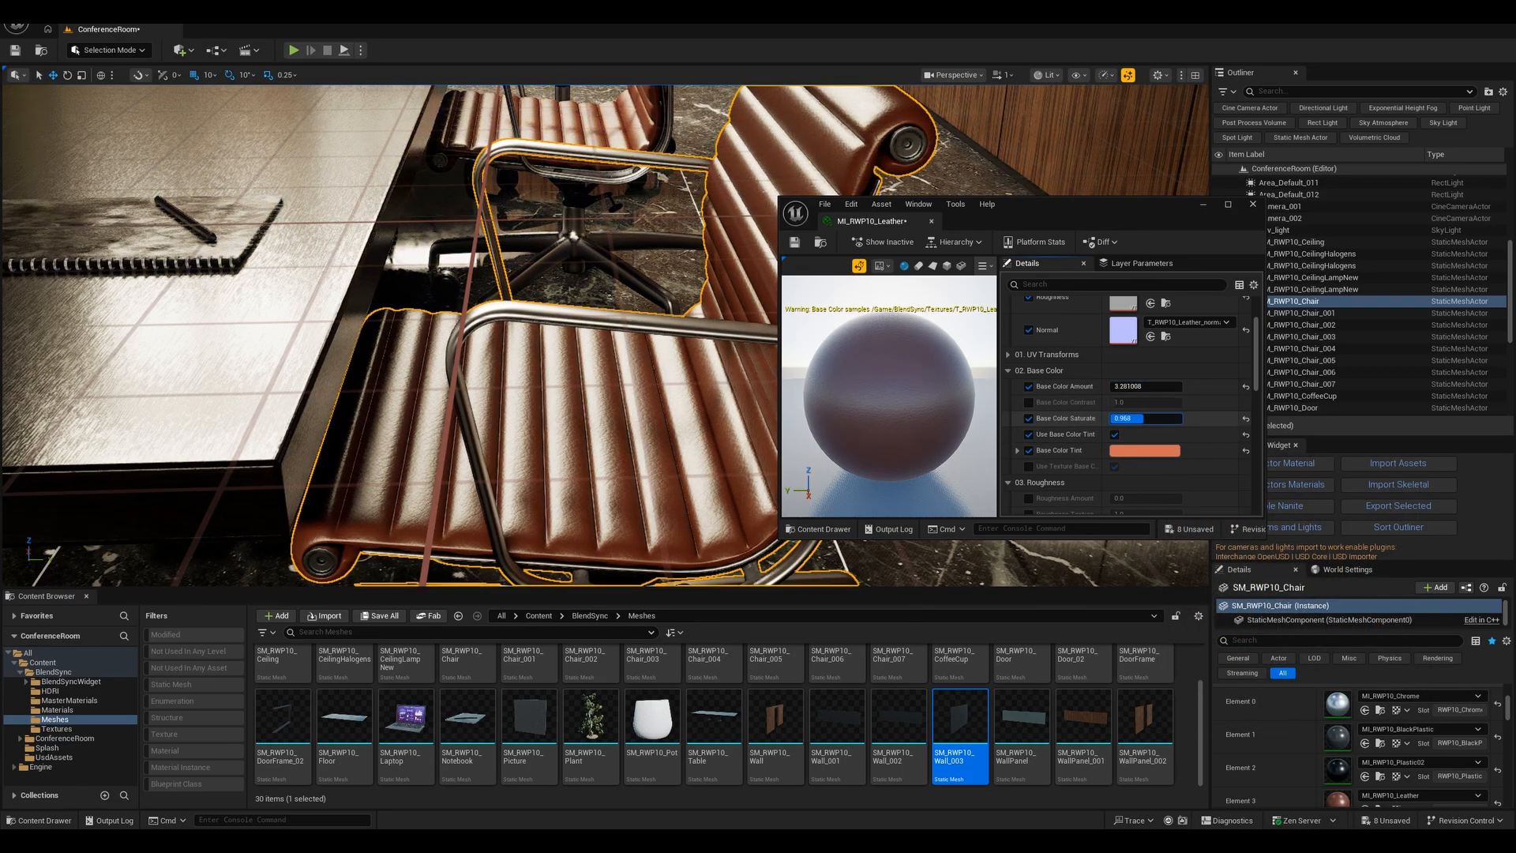
left_click(1253, 204)
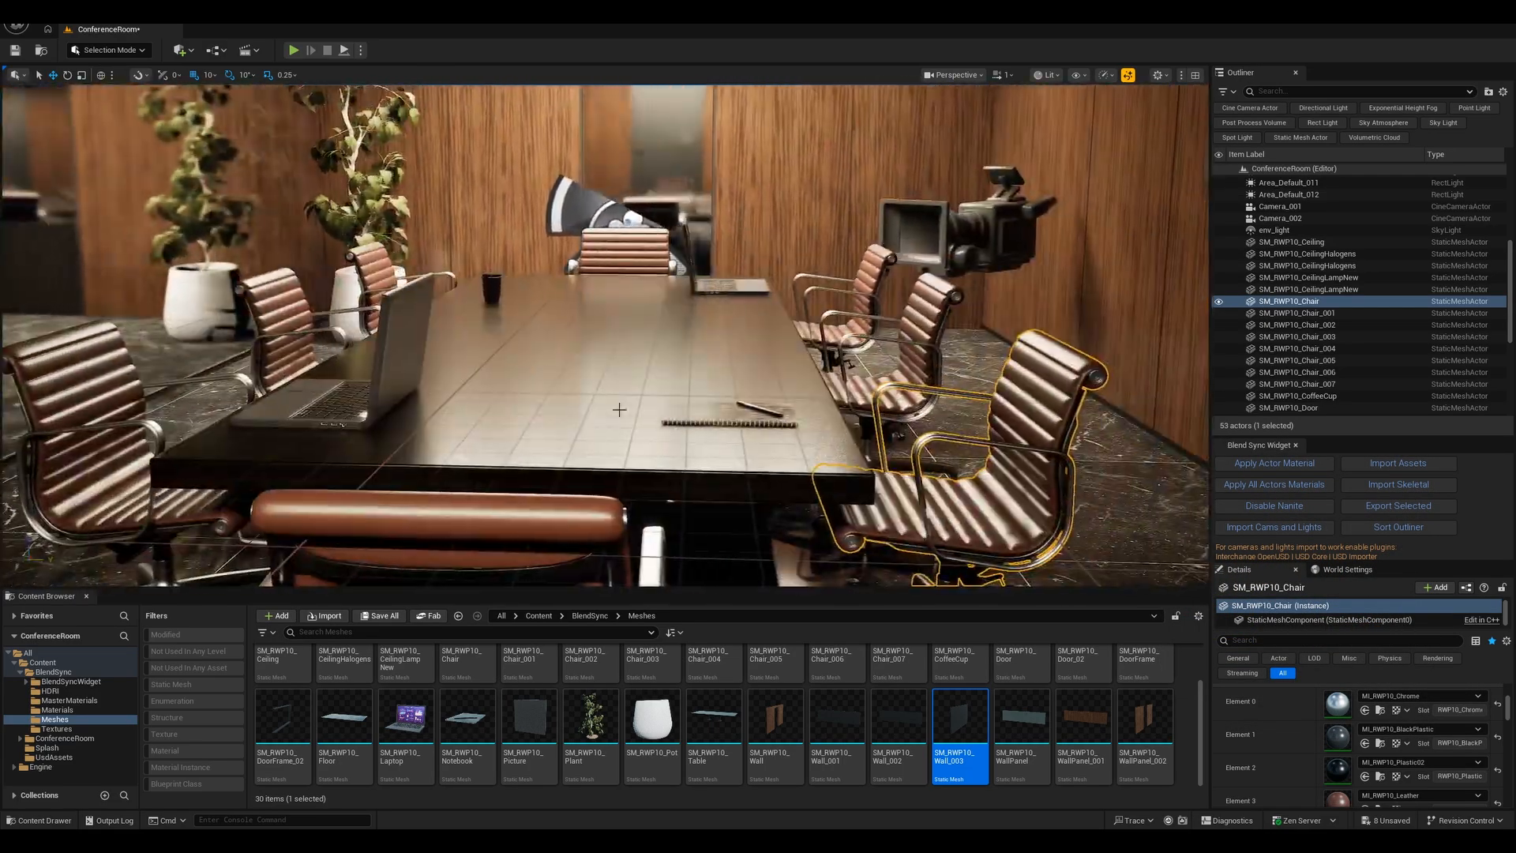
- Reopen the leather material, reset Base Color Amount and Saturate to defaults, disable the tint, and save
double_click(1338, 798)
scroll(1222, 439, "down", 3)
left_click(1246, 442)
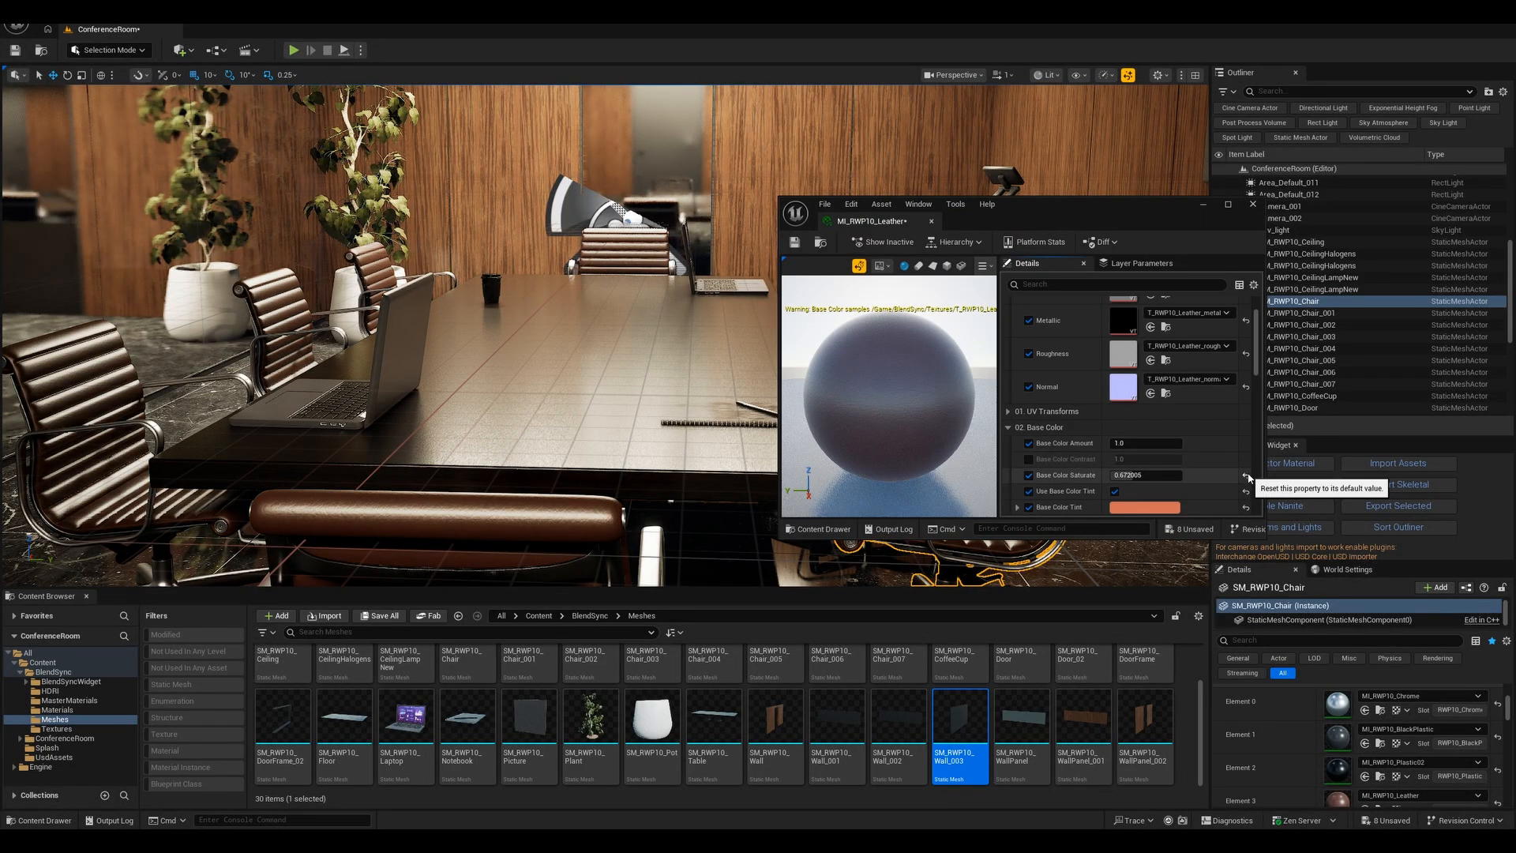
left_click(1246, 475)
left_click(1114, 491)
left_click(794, 242)
left_click(1253, 204)
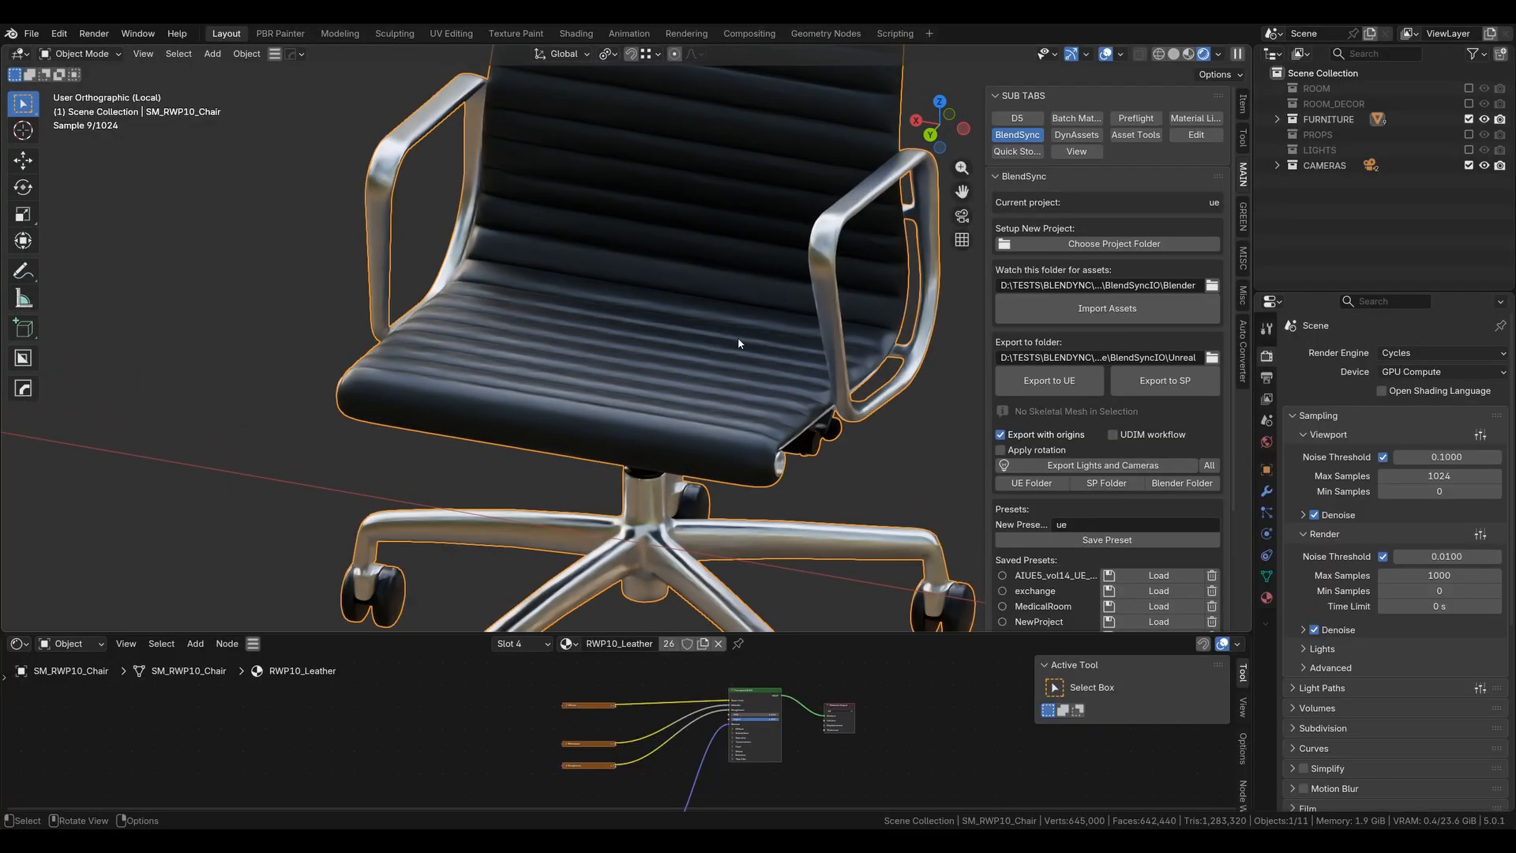
middle_click_drag(739, 343, 742, 376)
scroll(668, 397, "up", 6)
scroll(665, 410, "down", 6)
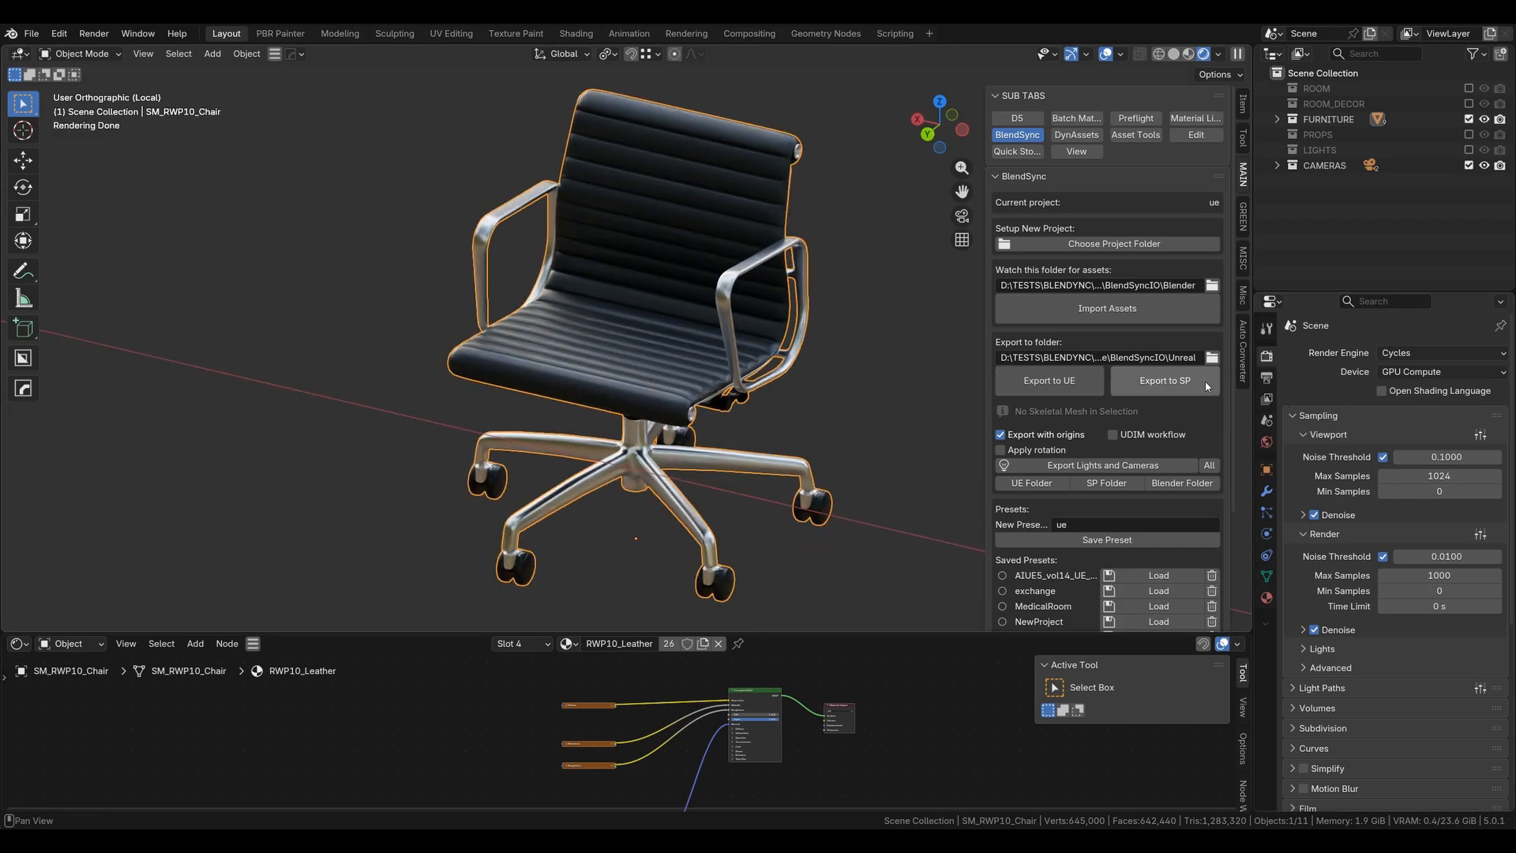
- Export the chair to Substance Painter and import the objects there
scroll(1106, 592, "down", 2)
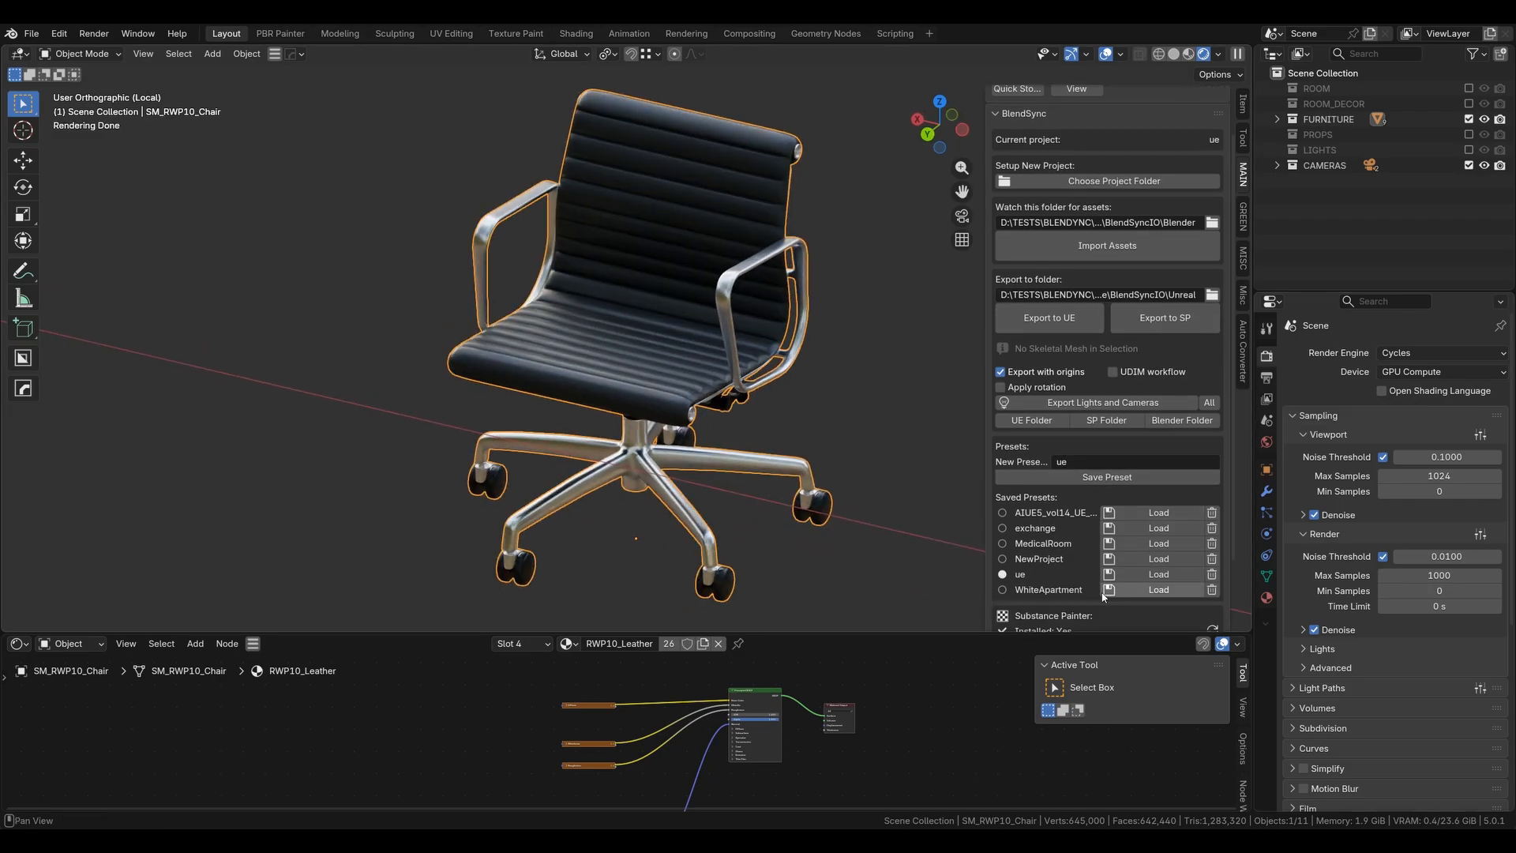
left_click(1180, 317)
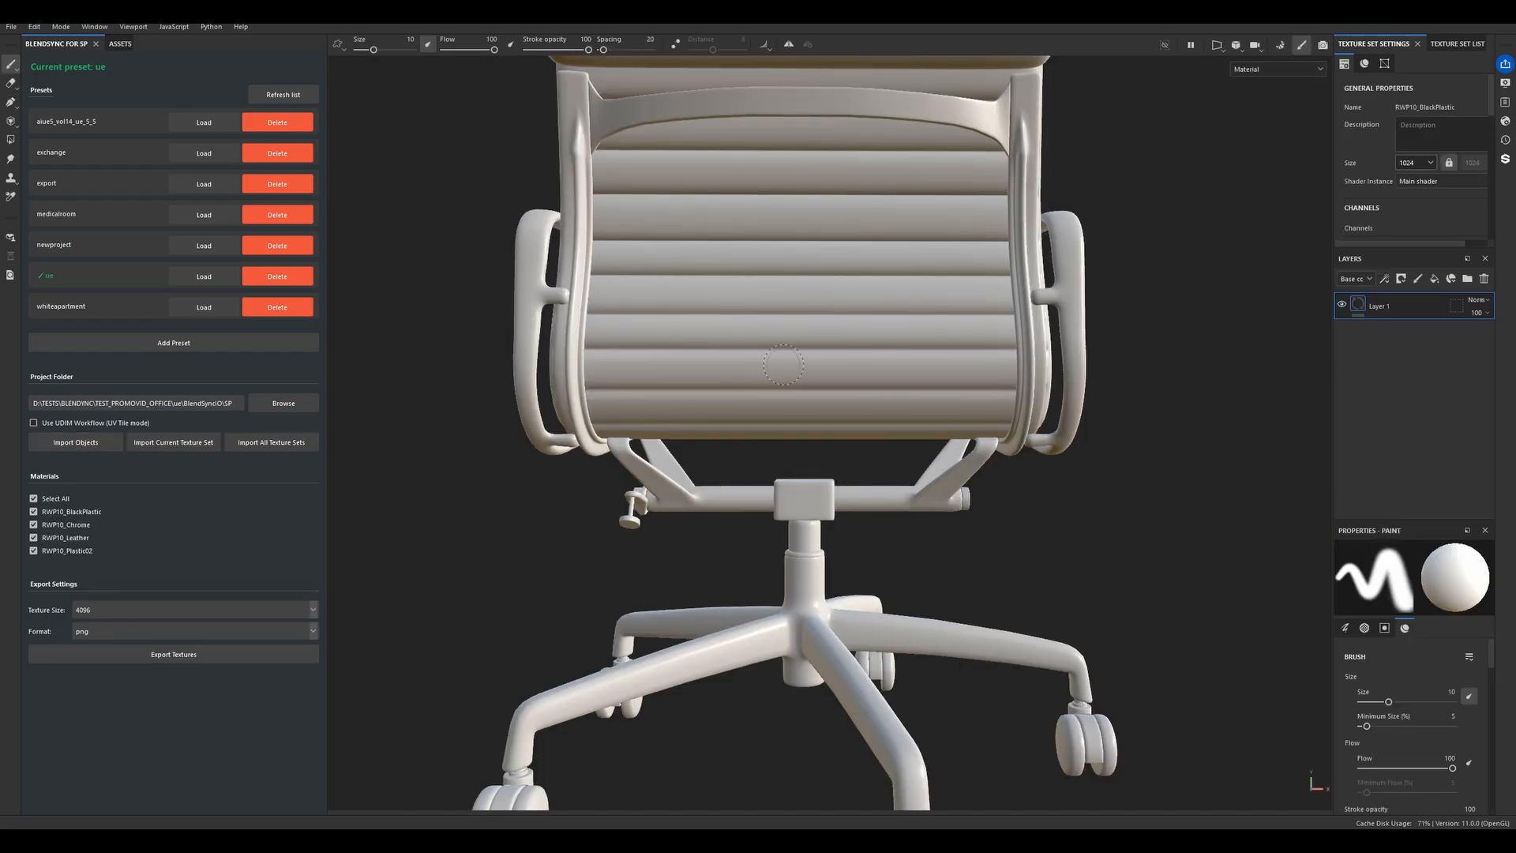
scroll(829, 339, "down", 3)
mouse_move(866, 334)
left_mouse_down("alt")
mouse_move(1107, 352)
mouse_move(483, 437)
left_mouse_up("alt")
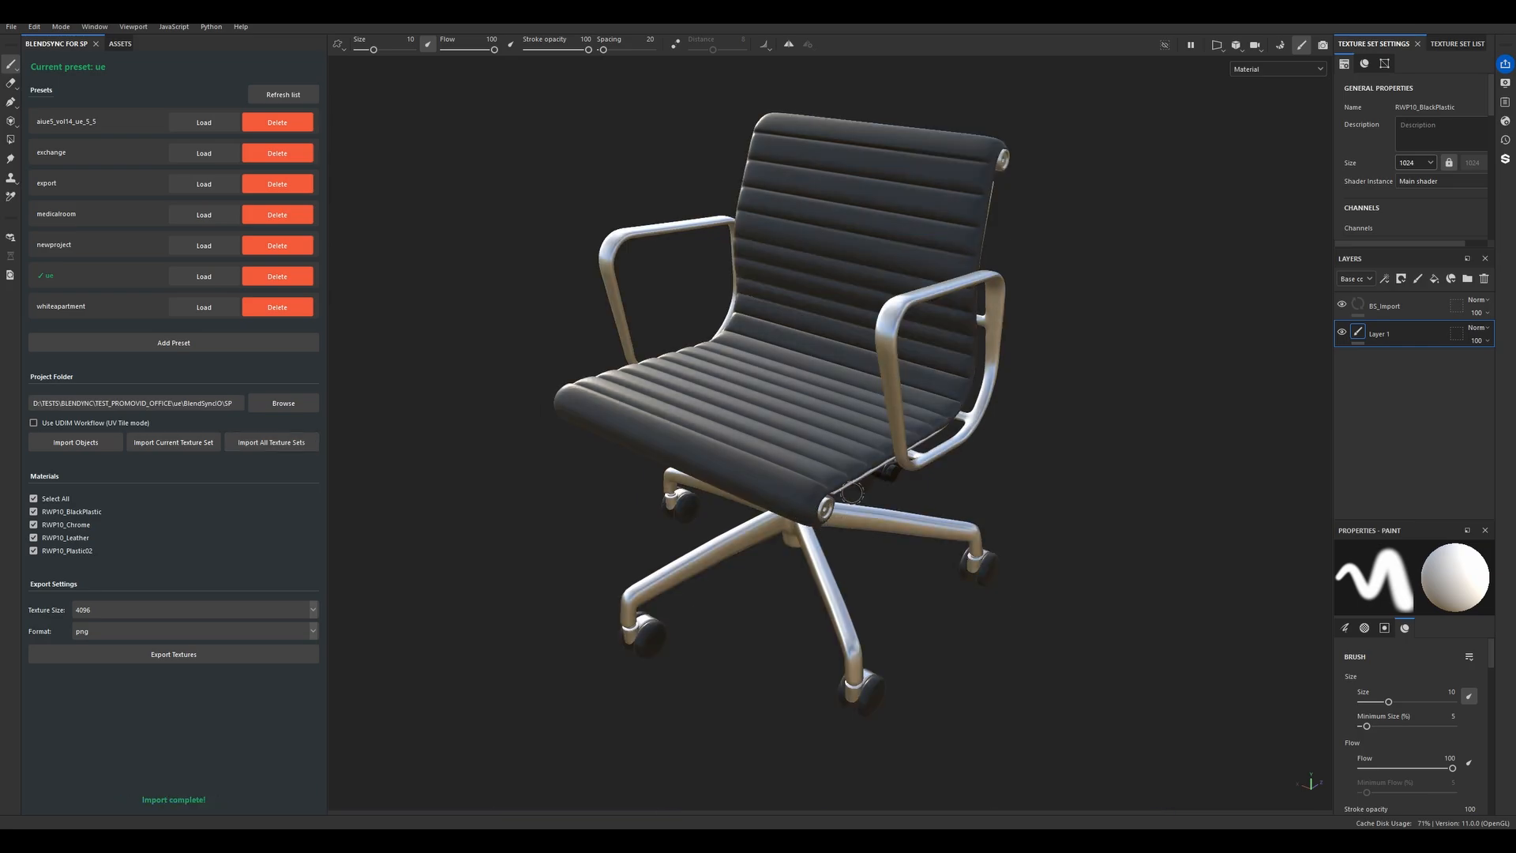
- Export the RWP10_Leather textures from the BlendSync panel at 4096 size in png format
left_click_drag(771, 464, 688, 458, "alt")
scroll(689, 458, "up", 5)
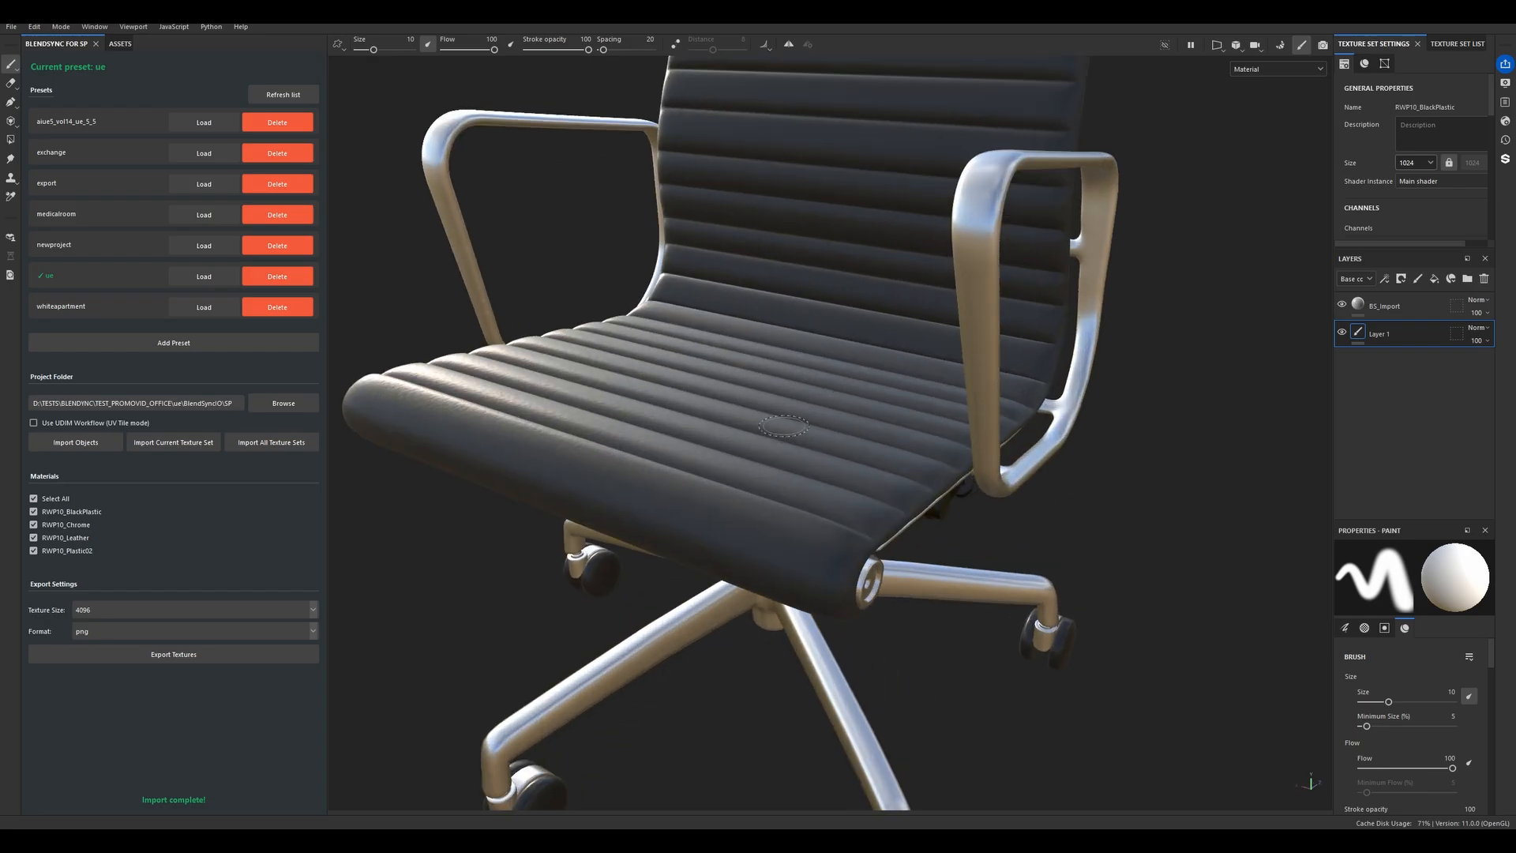
scroll(688, 458, "down", 5)
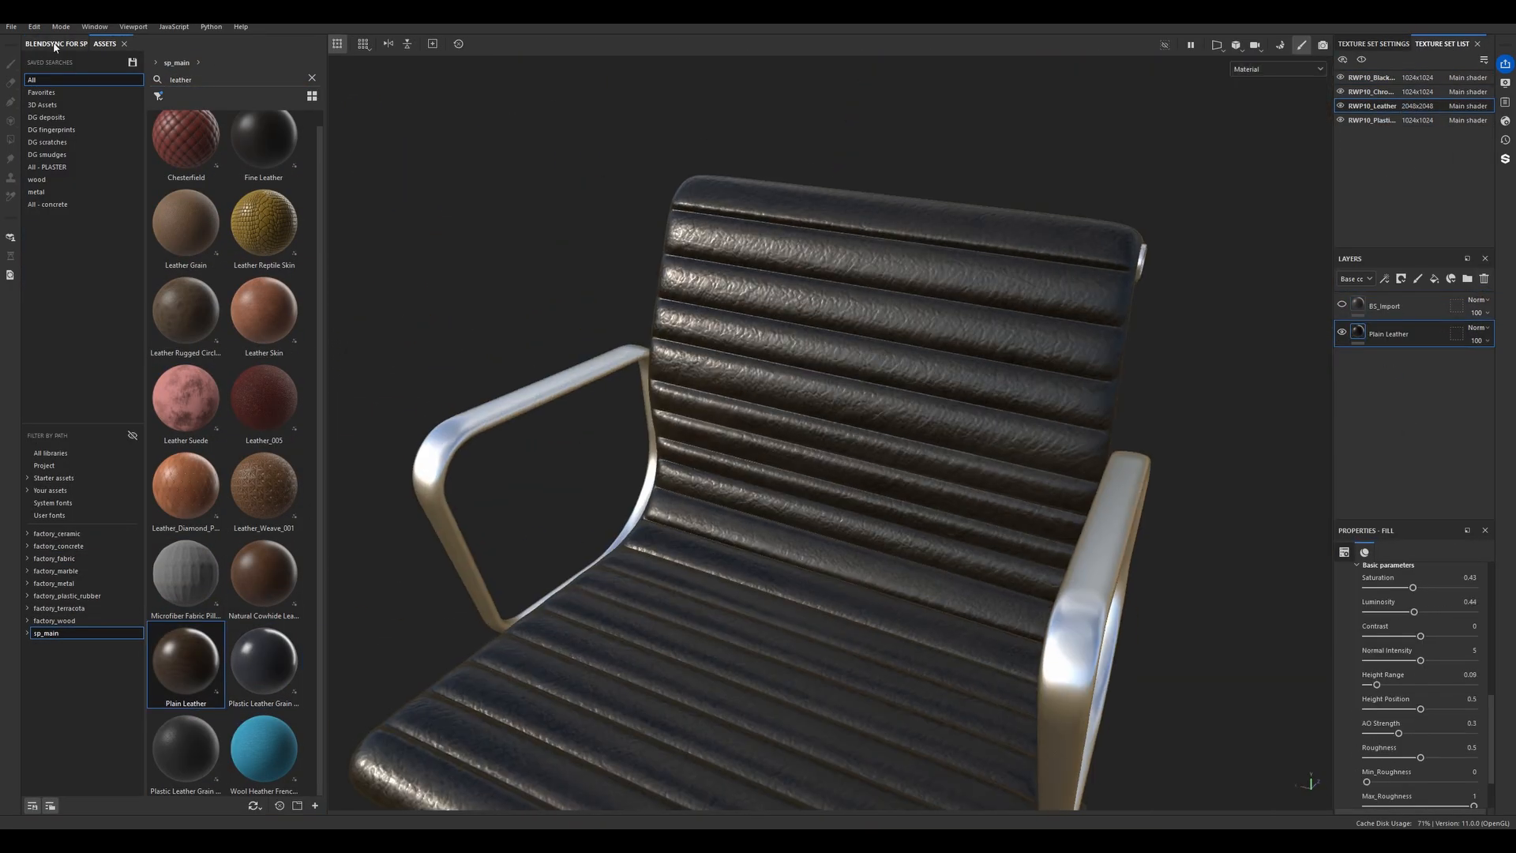
left_click(56, 45)
left_click(176, 655)
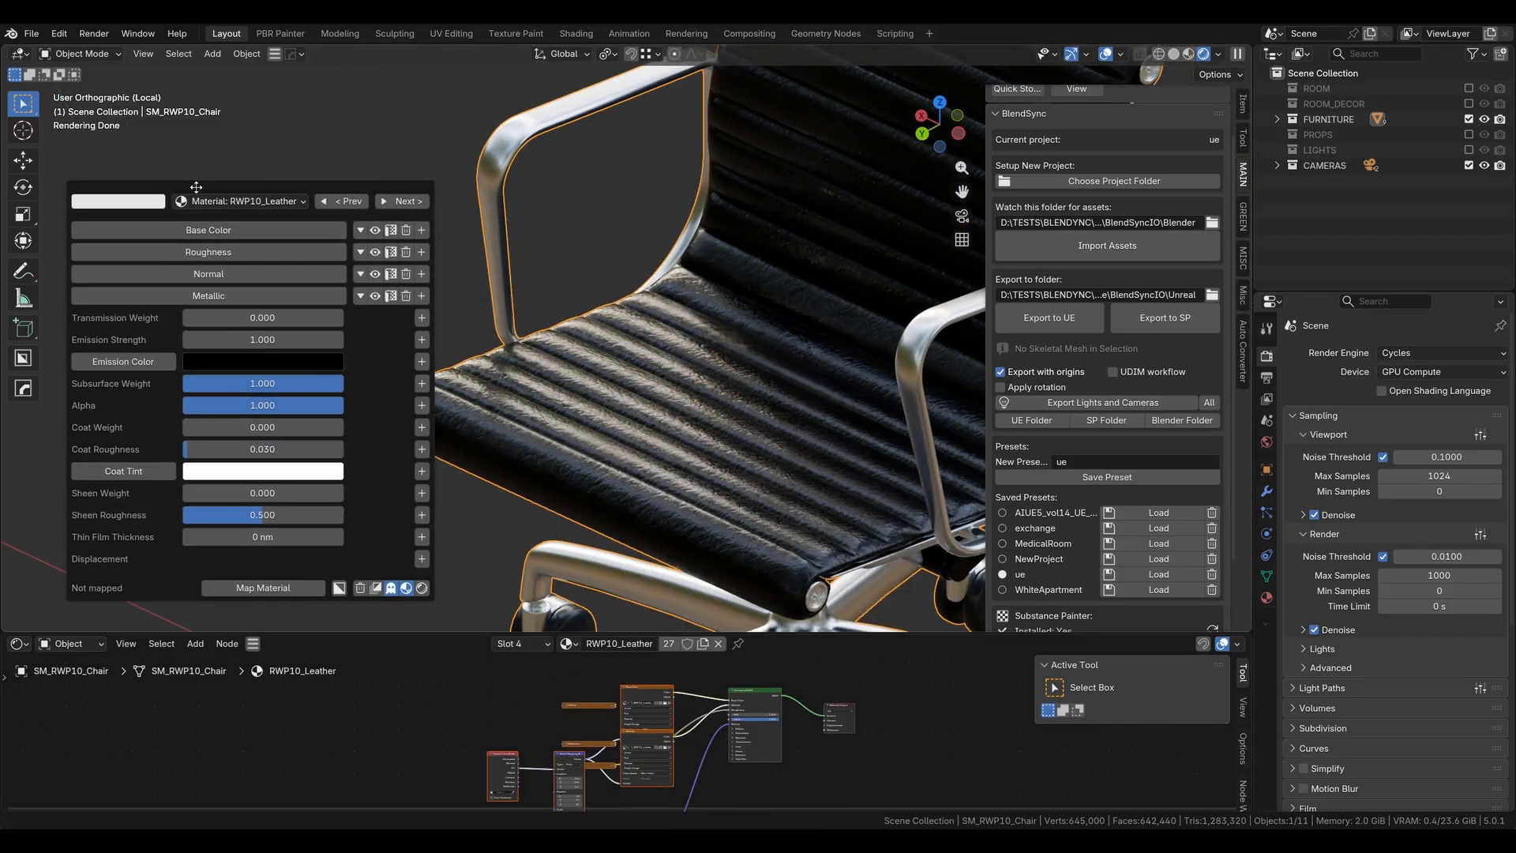
- Expand the leather material's Normal channel and set its normal map strength to 0.1
left_click(236, 278)
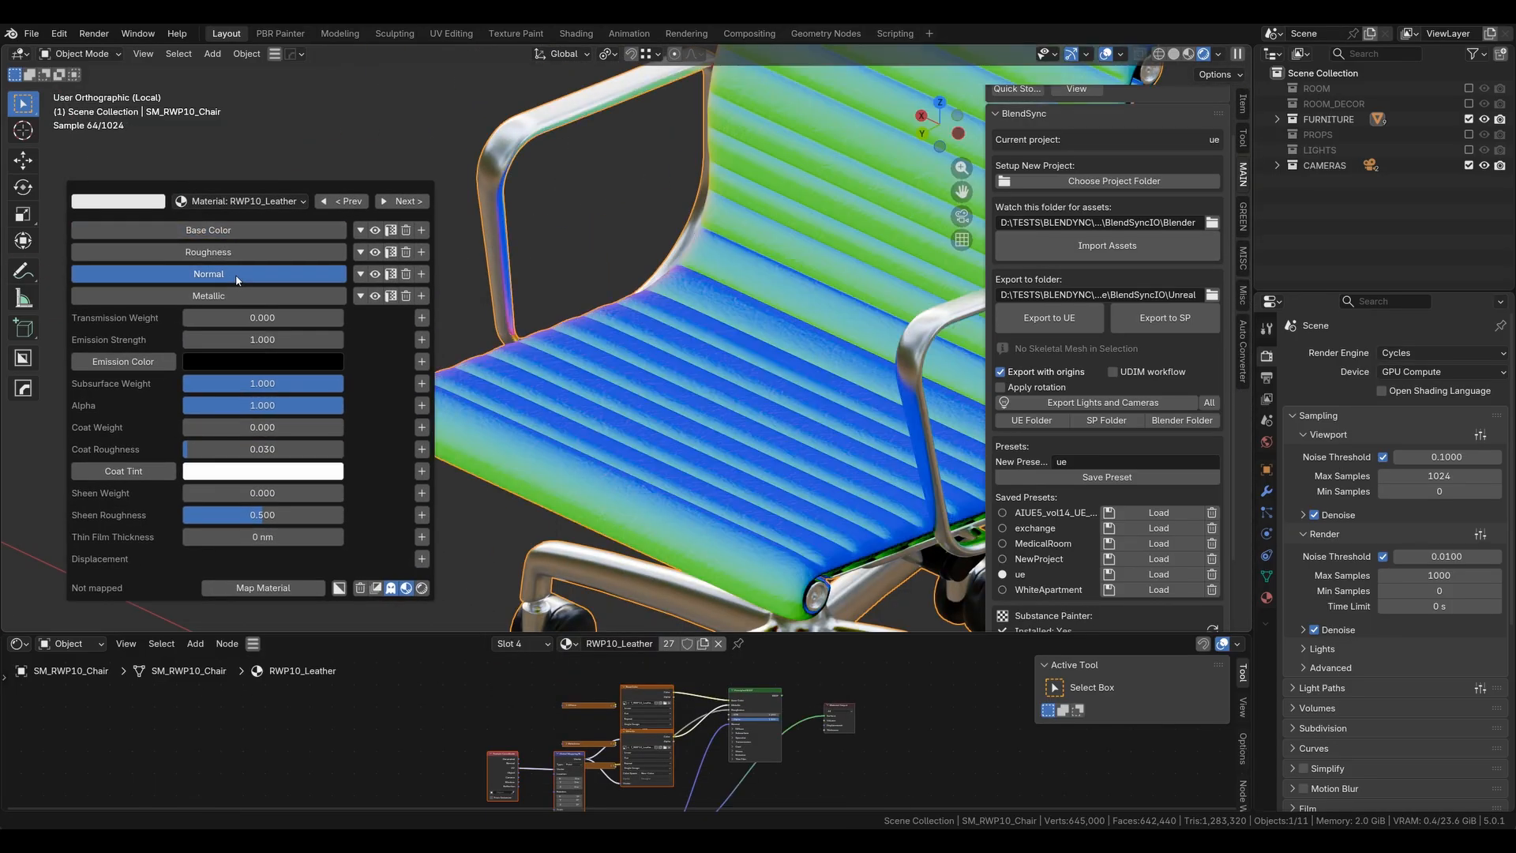
left_click(237, 278)
left_click(360, 274)
double_click(208, 341)
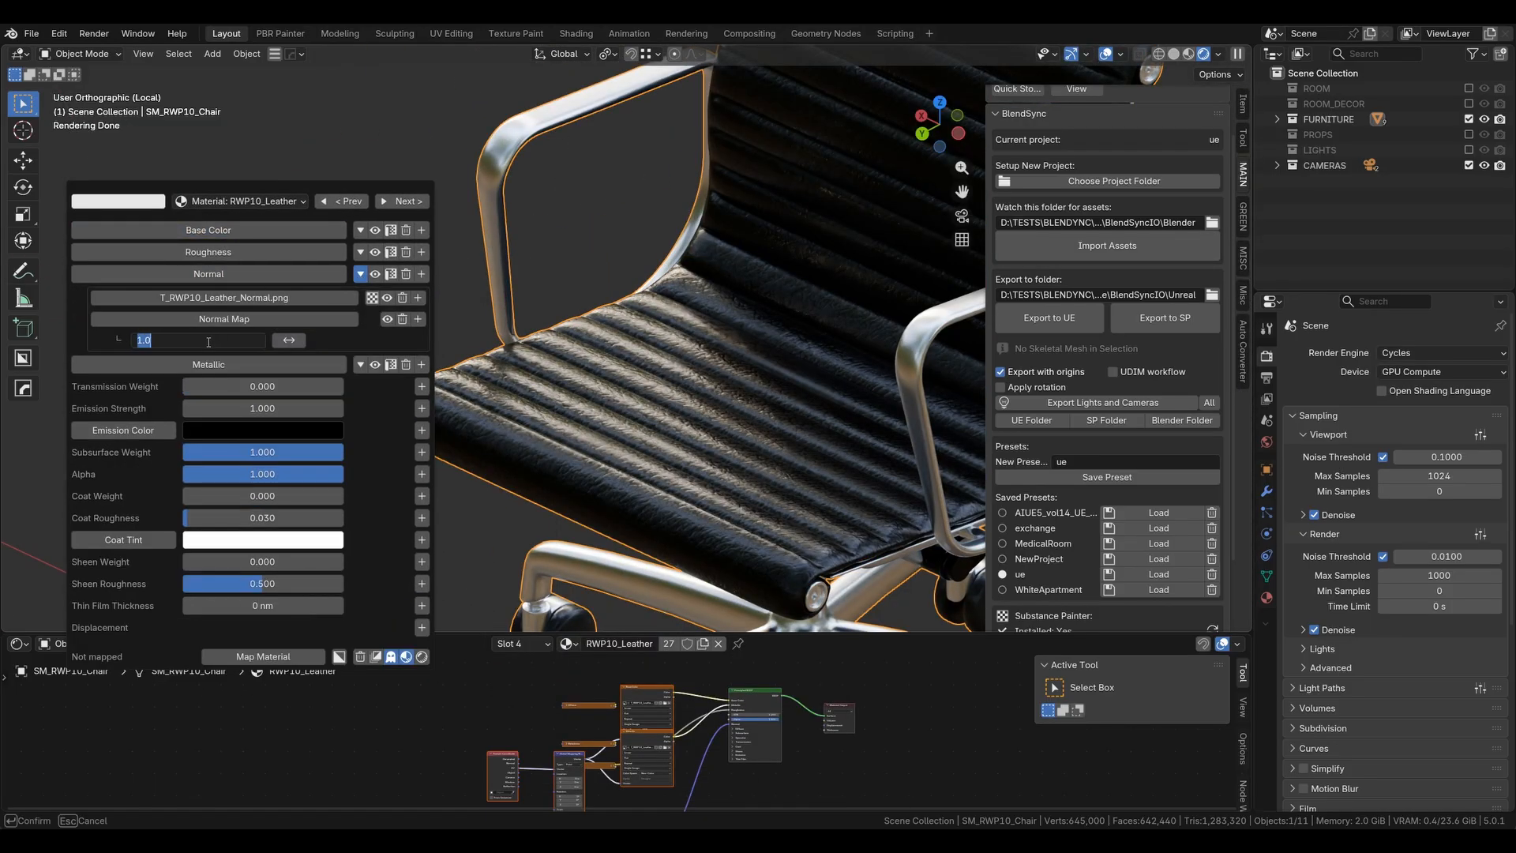
type("0.1")
key("Return")
- Mute and unmute the Normal and Roughness channels to compare the shading
left_click(376, 274)
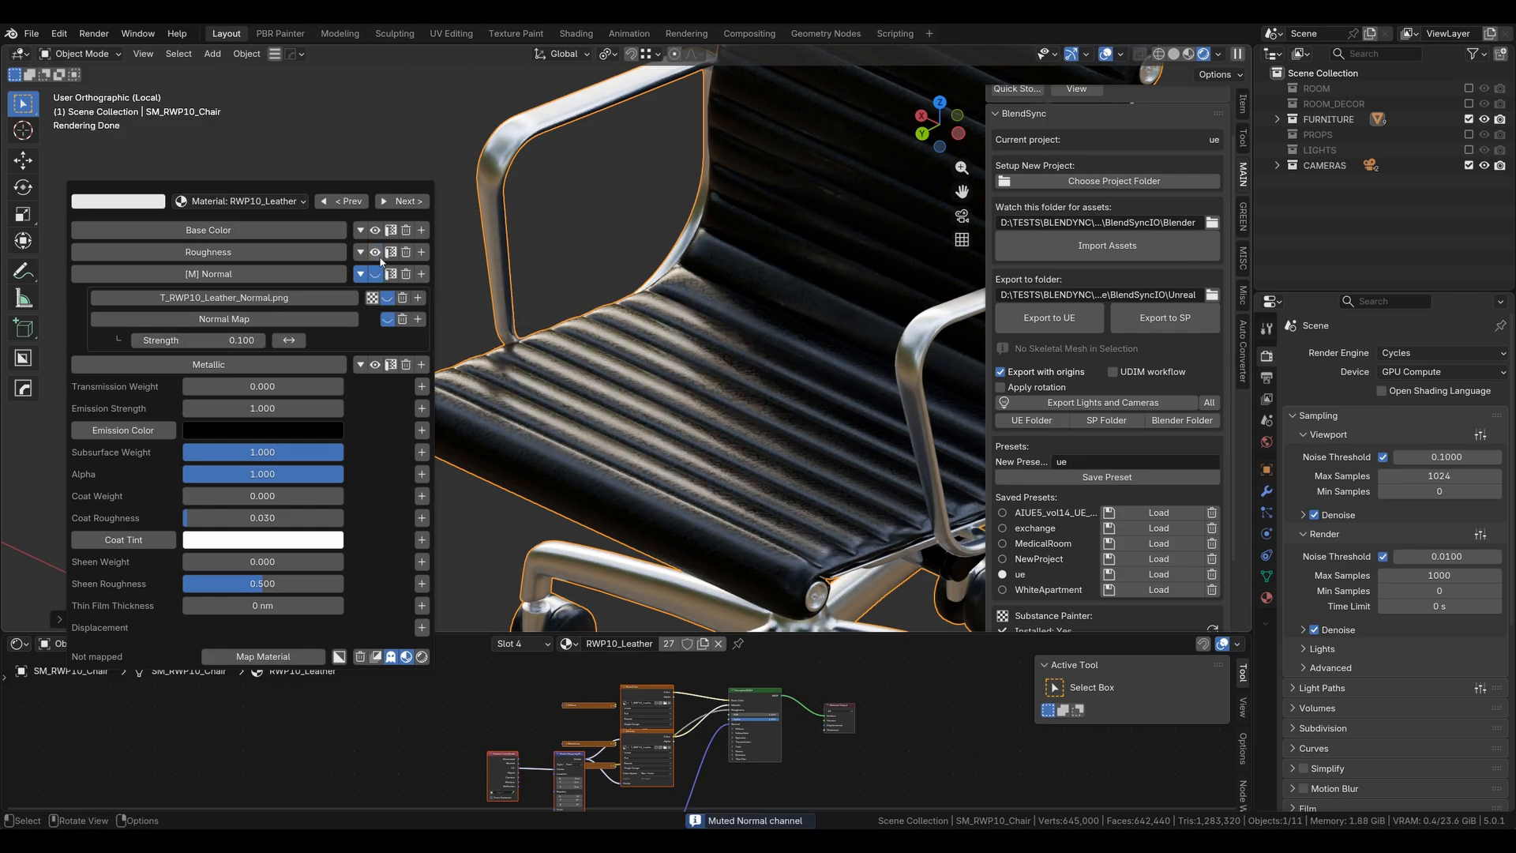
left_click(377, 255)
left_click(377, 254)
left_click(376, 274)
- Expand the Roughness channel and insert a Color Ramp after its roughness texture
left_click(361, 253)
left_click(222, 254)
left_click(222, 253)
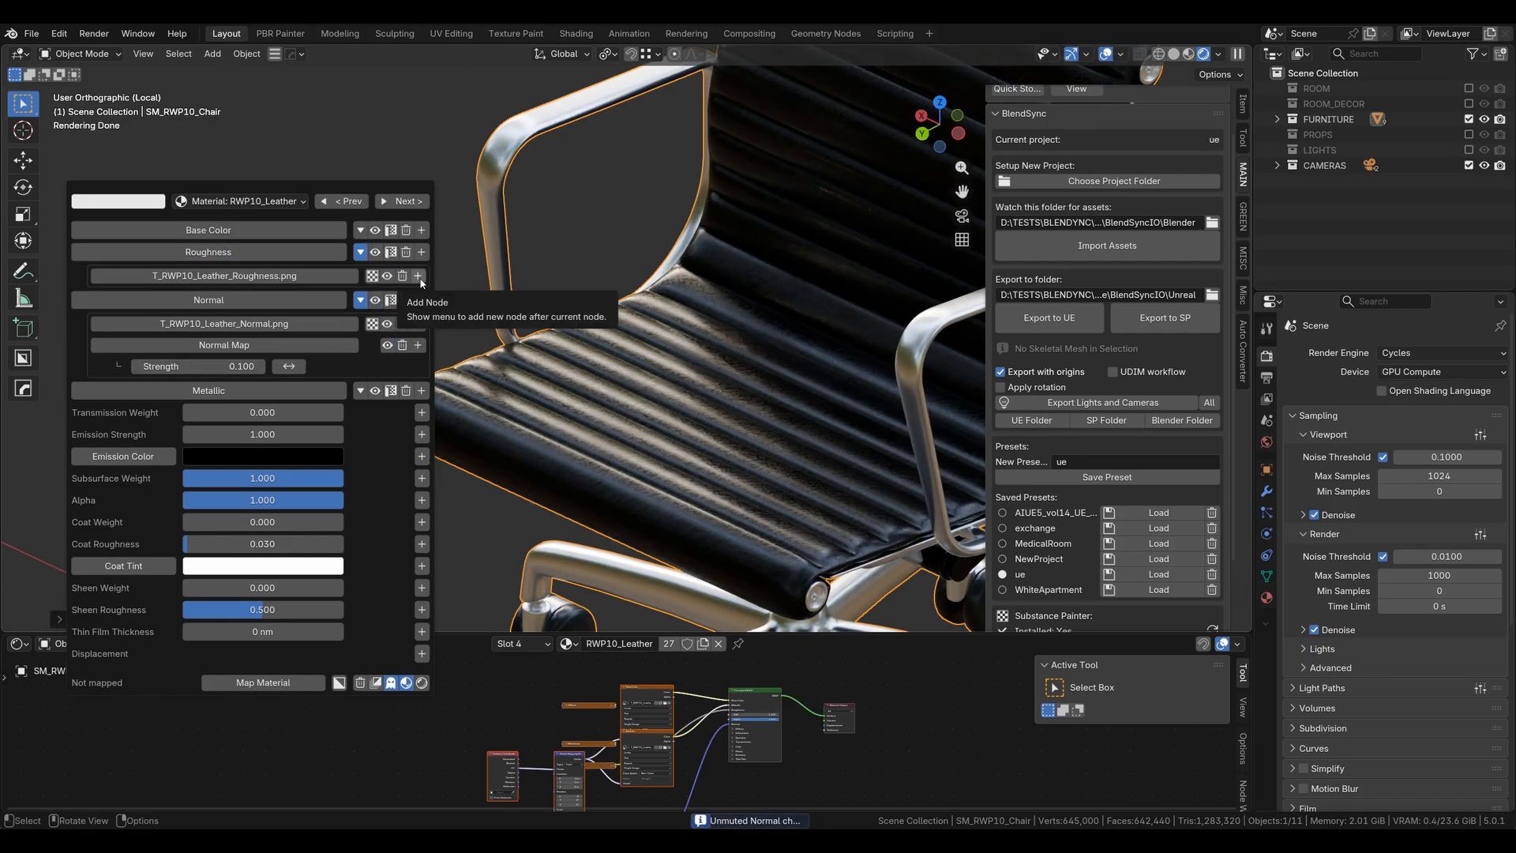
left_click(419, 277)
left_click(420, 282)
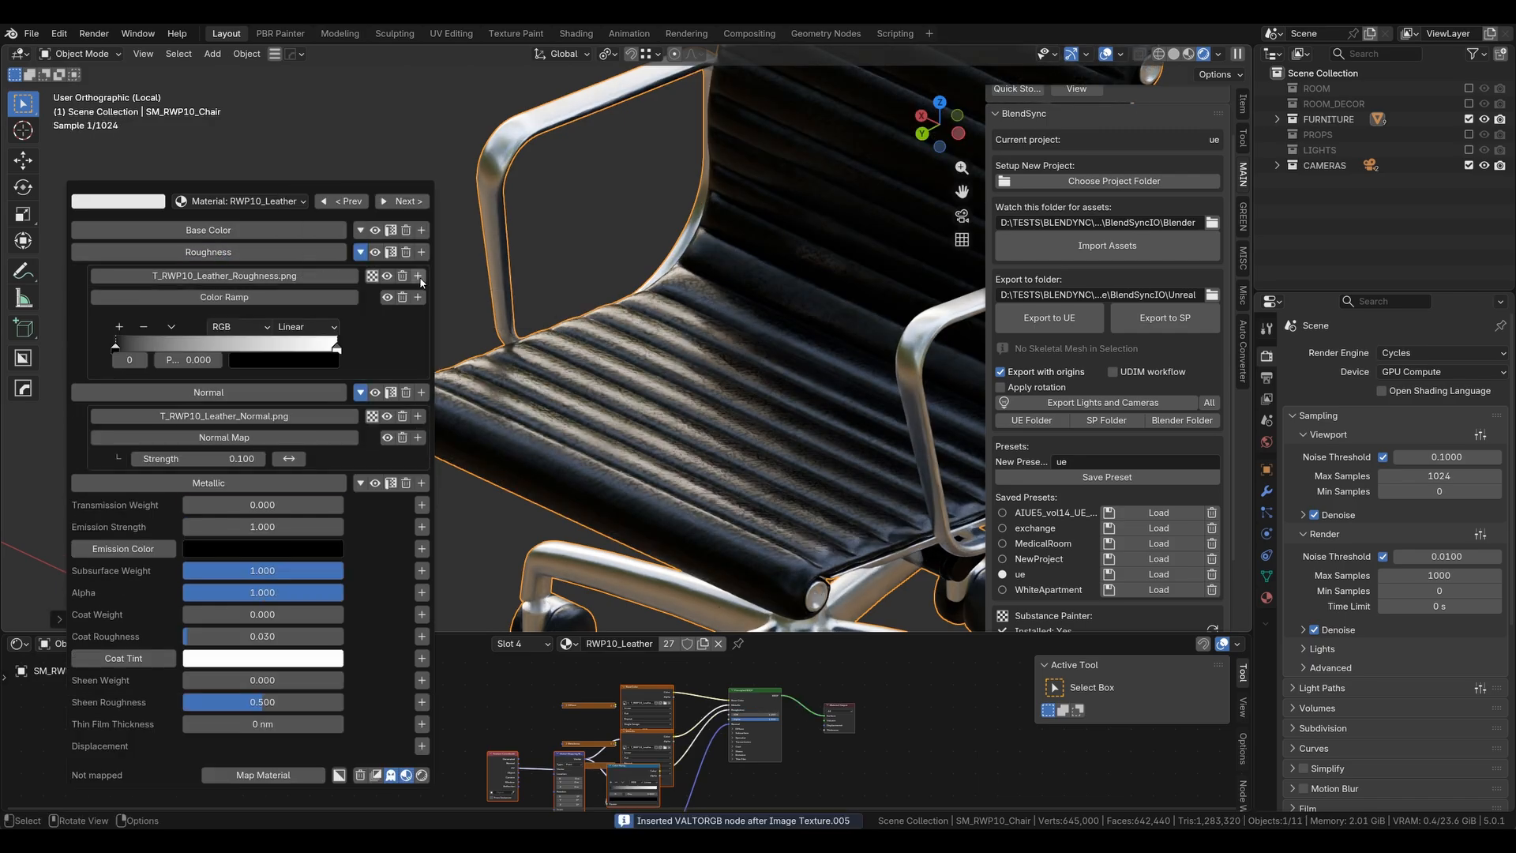
- Adjust the stops of the roughness Color Ramp to tune the leather's roughness
left_click(294, 360)
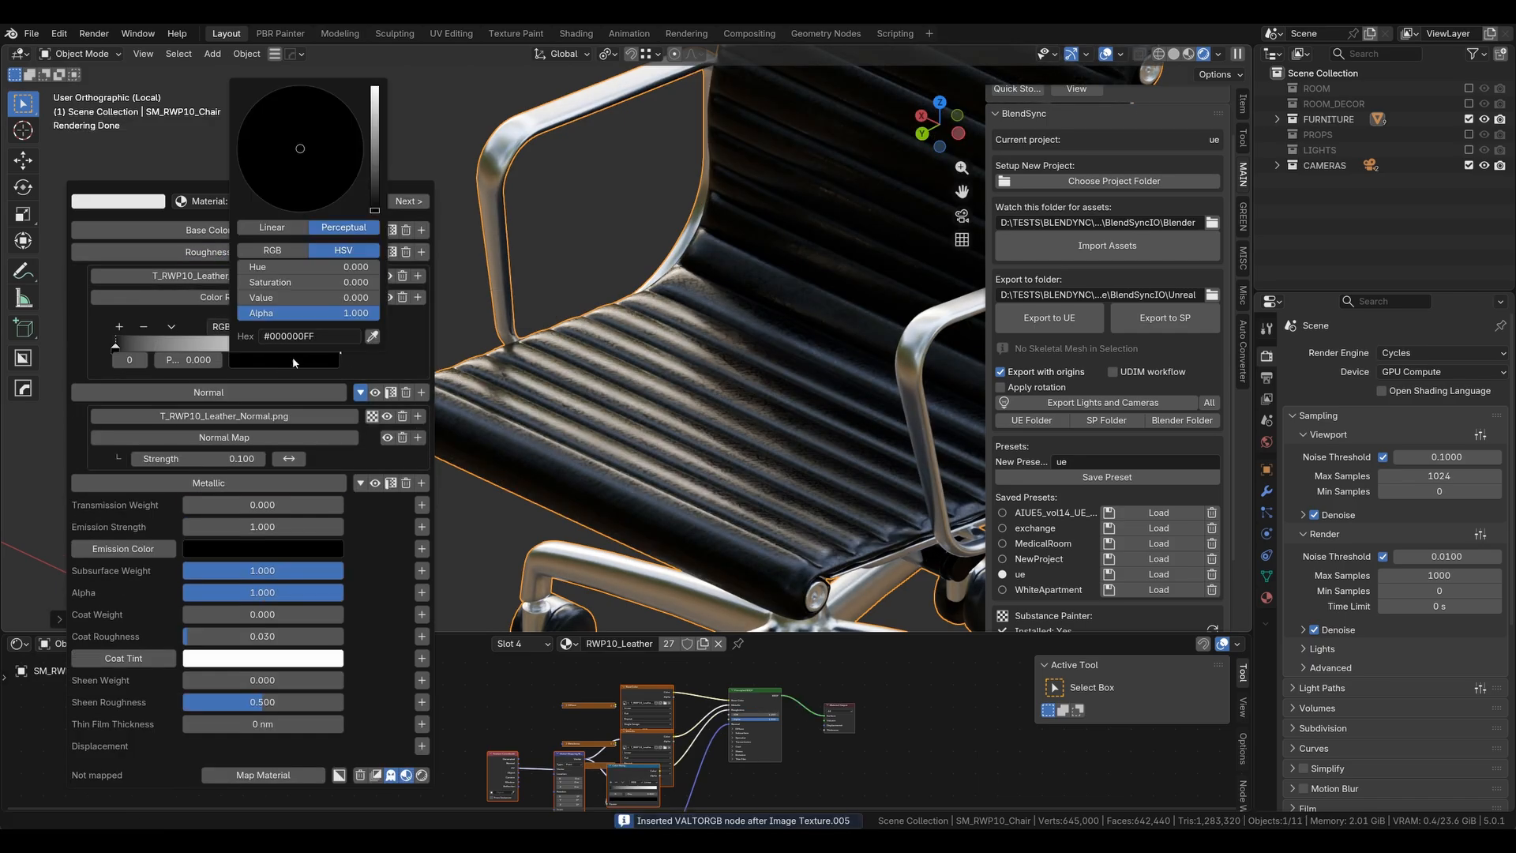
left_click_drag(376, 207, 376, 168)
left_click(337, 348)
left_click(294, 360)
left_click_drag(375, 90, 376, 130)
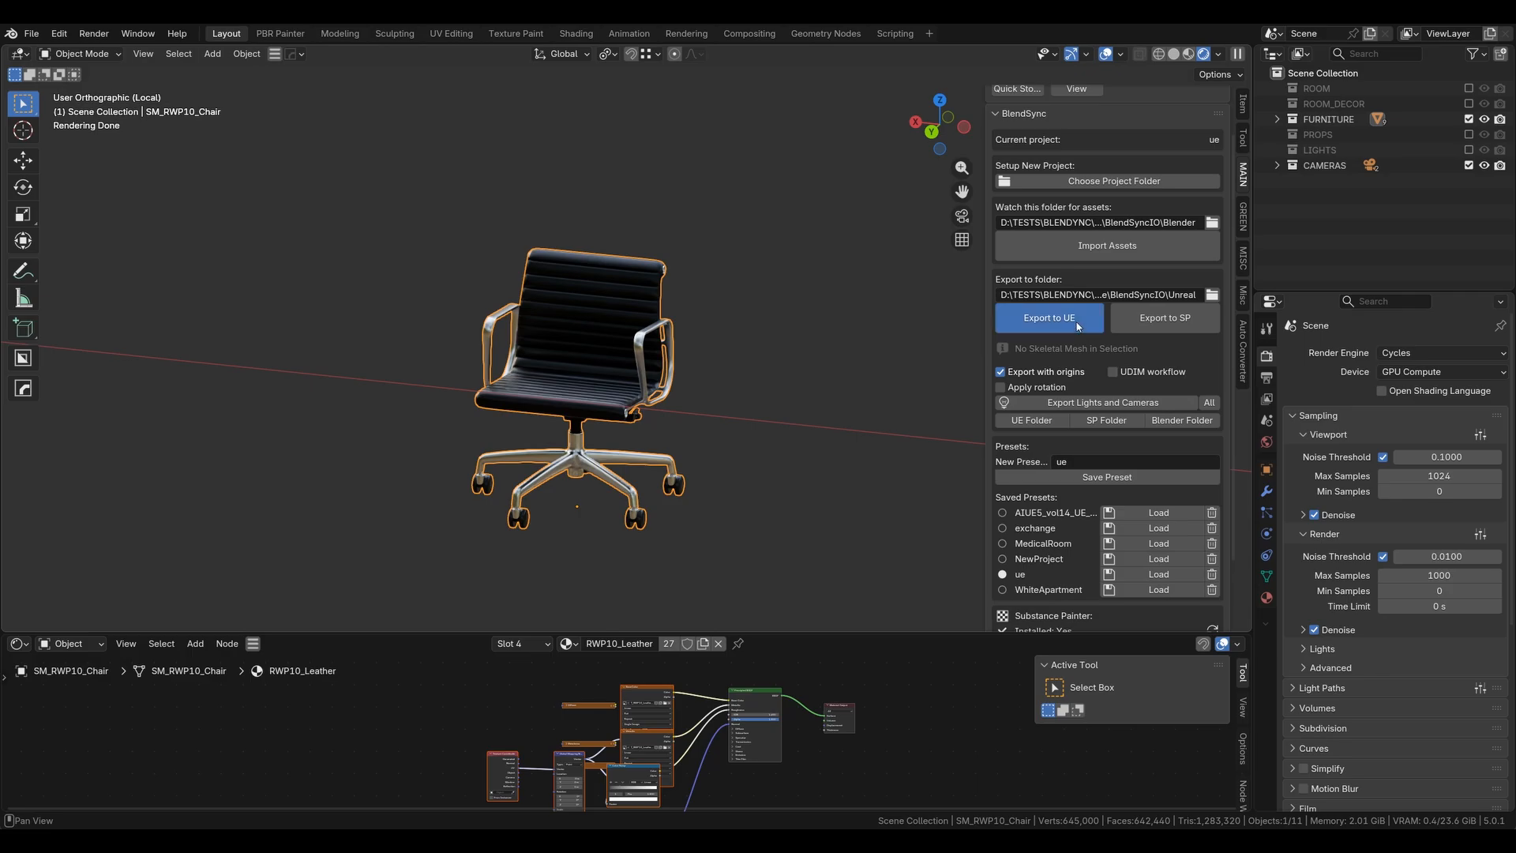
- Export the updated assets to Unreal and import them through the Blend Sync widget
left_click(1079, 320)
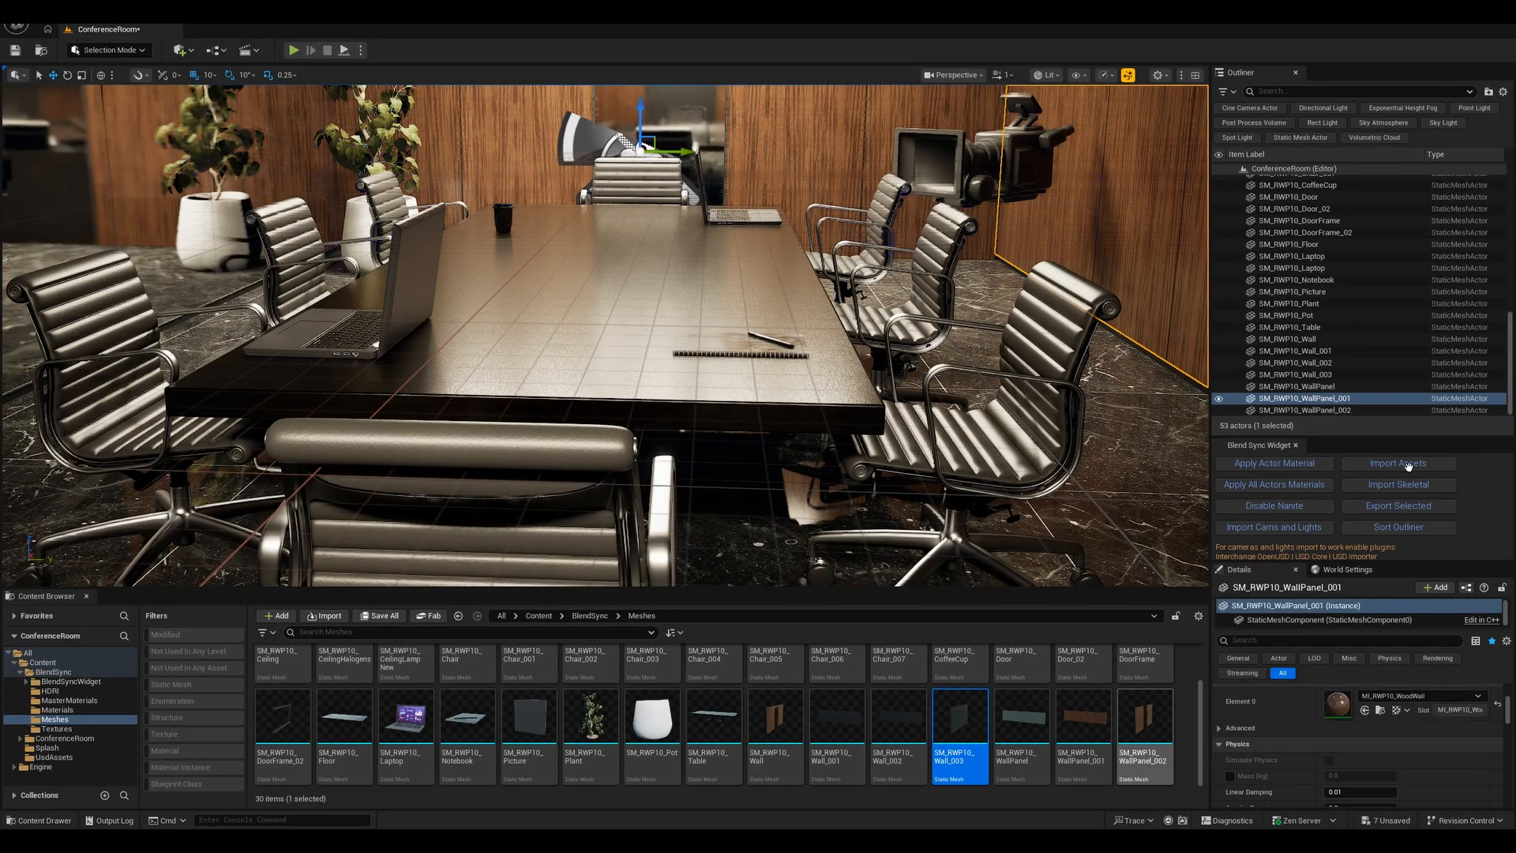
left_click(1405, 469)
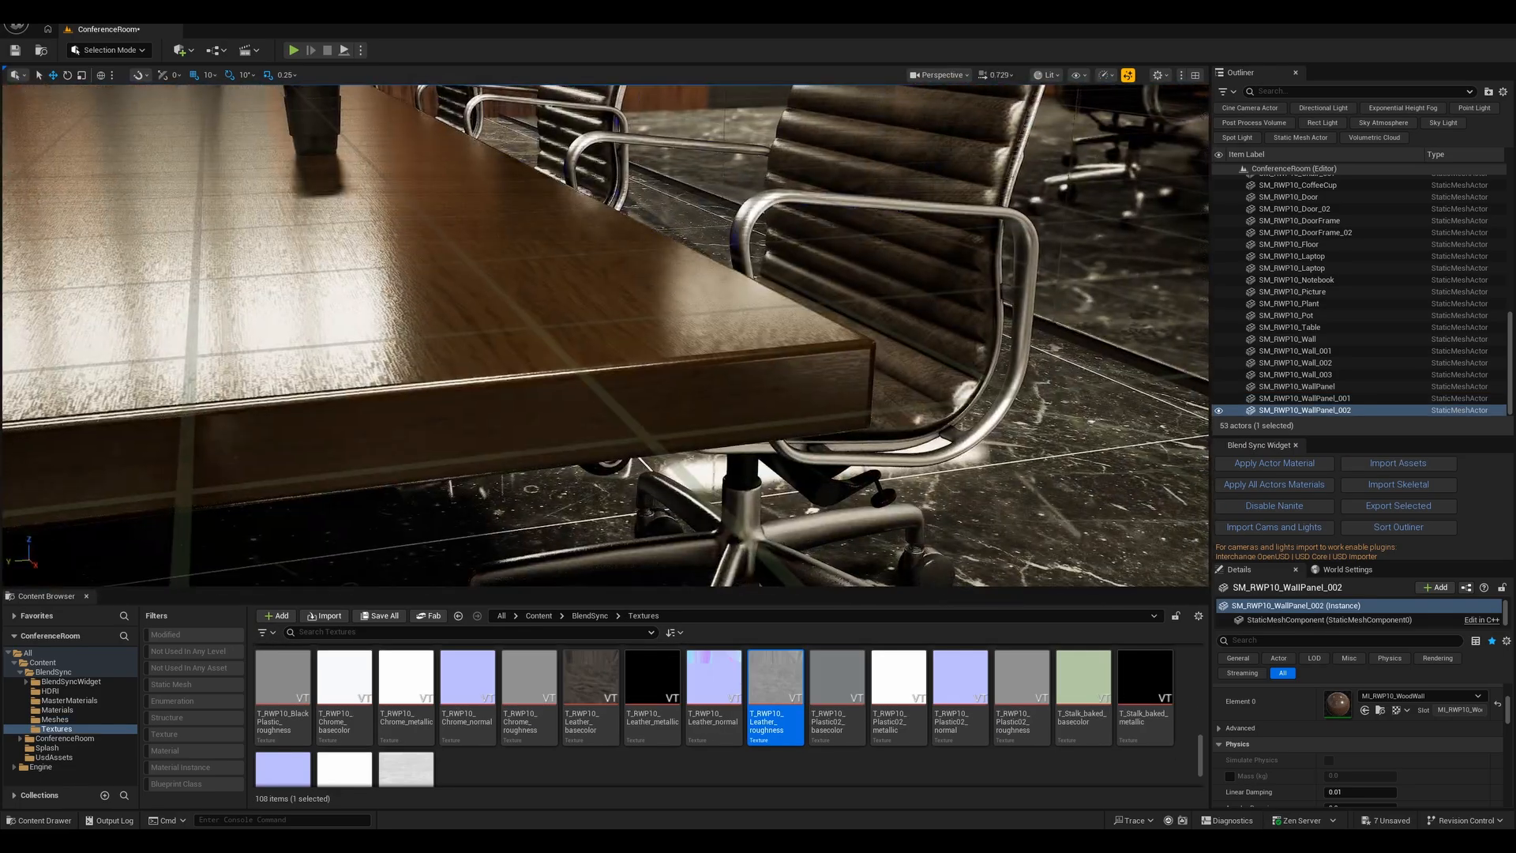
- Select Camera_001 in the Cameras folder and view the level through it in game view
mouse_move(605, 335)
right_mouse_down()
mouse_move(612, 379)
mouse_move(565, 371)
mouse_move(564, 312)
mouse_move(481, 209)
mouse_move(588, 316)
mouse_move(604, 355)
mouse_move(593, 343)
right_mouse_up()
scroll(1264, 219, "up", 5)
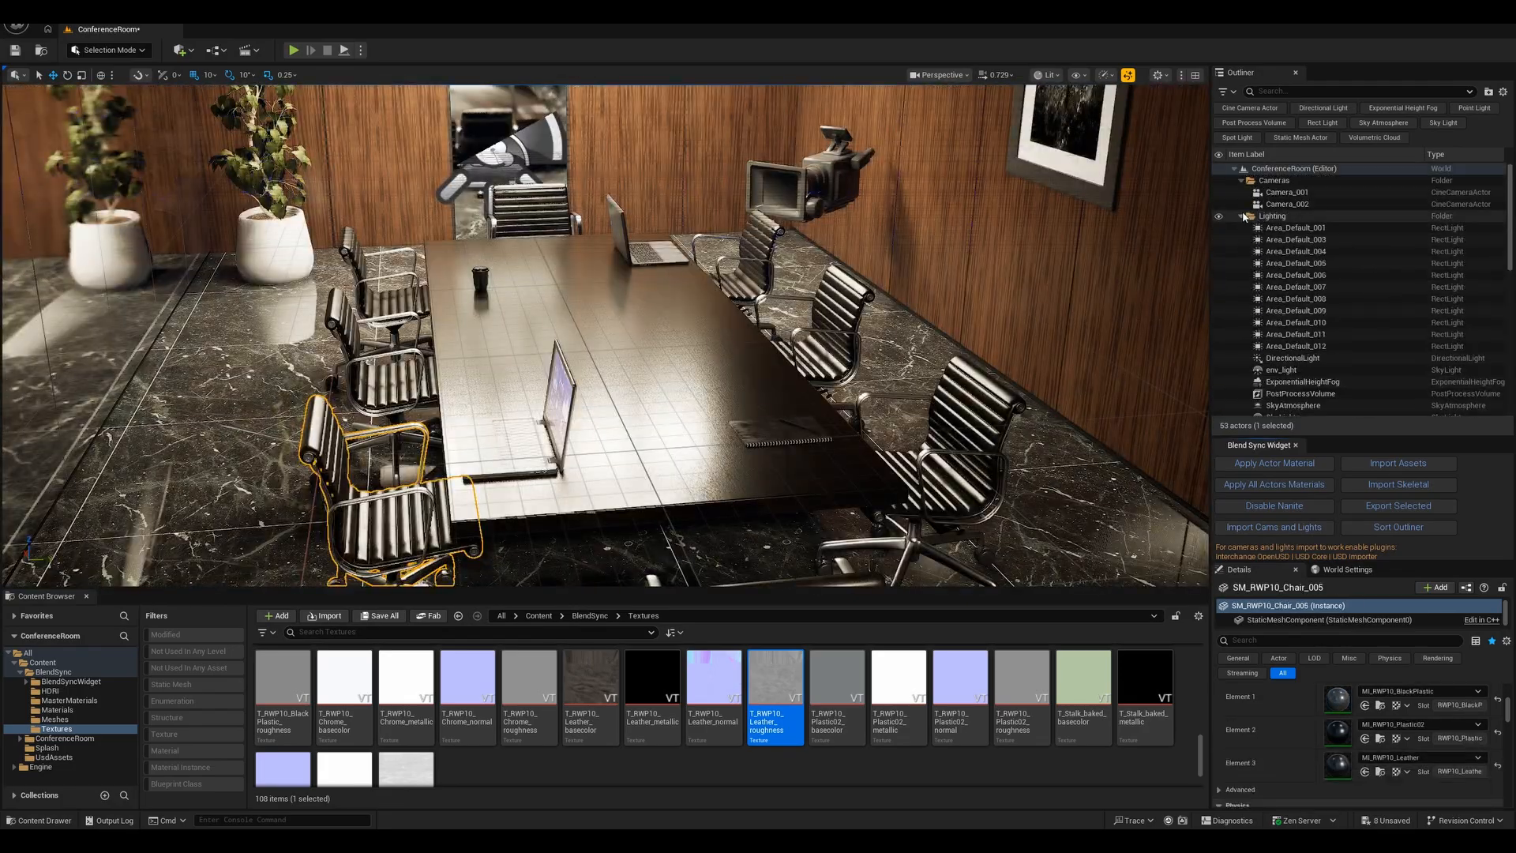
left_click(1242, 215)
left_click(1242, 182)
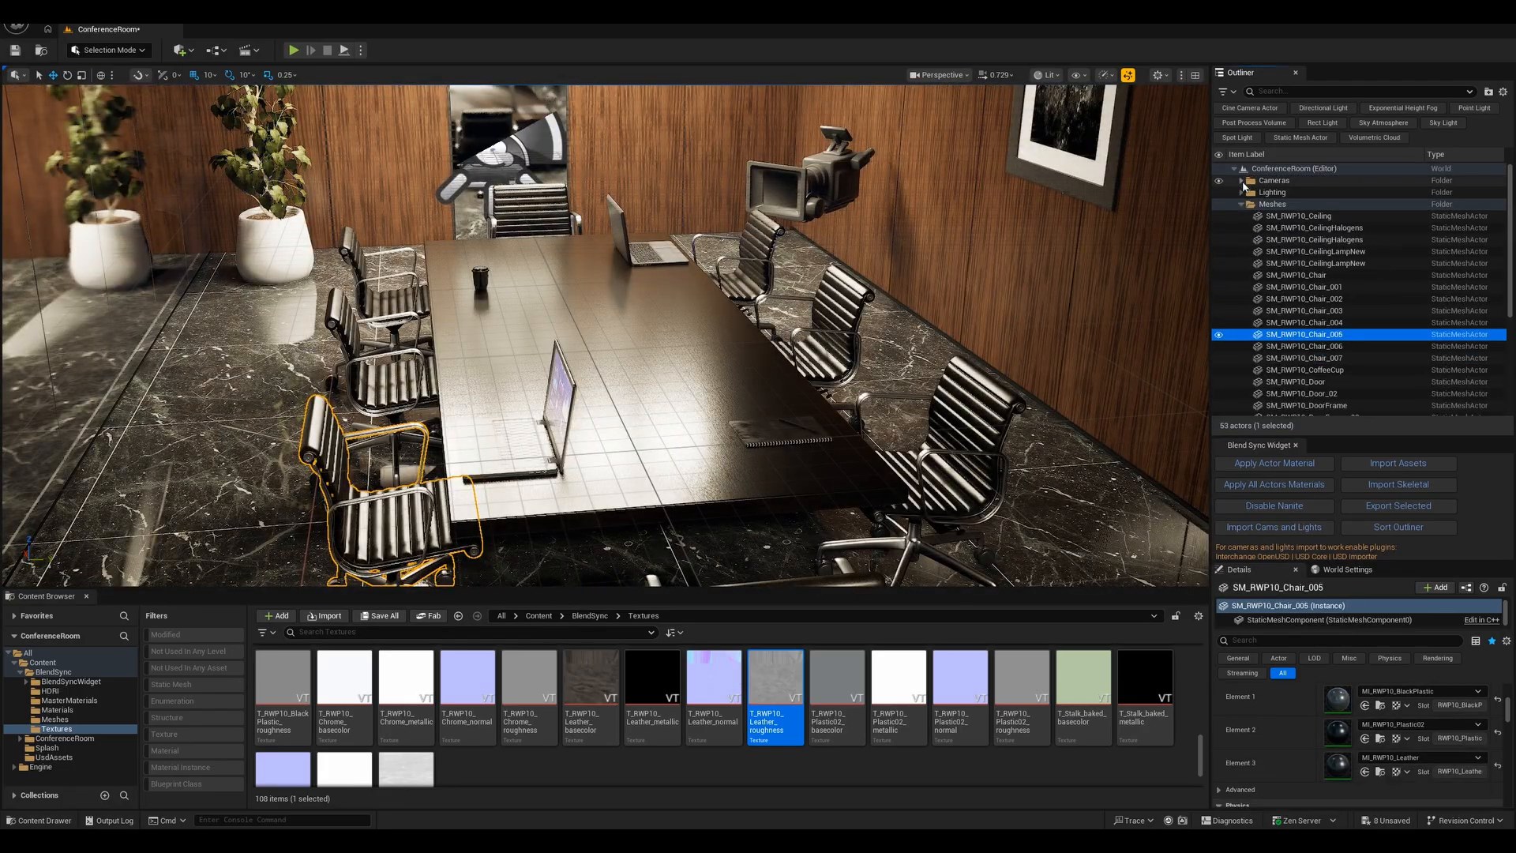
left_click(1242, 204)
left_click(1241, 180)
left_click(1287, 192)
left_click(939, 75)
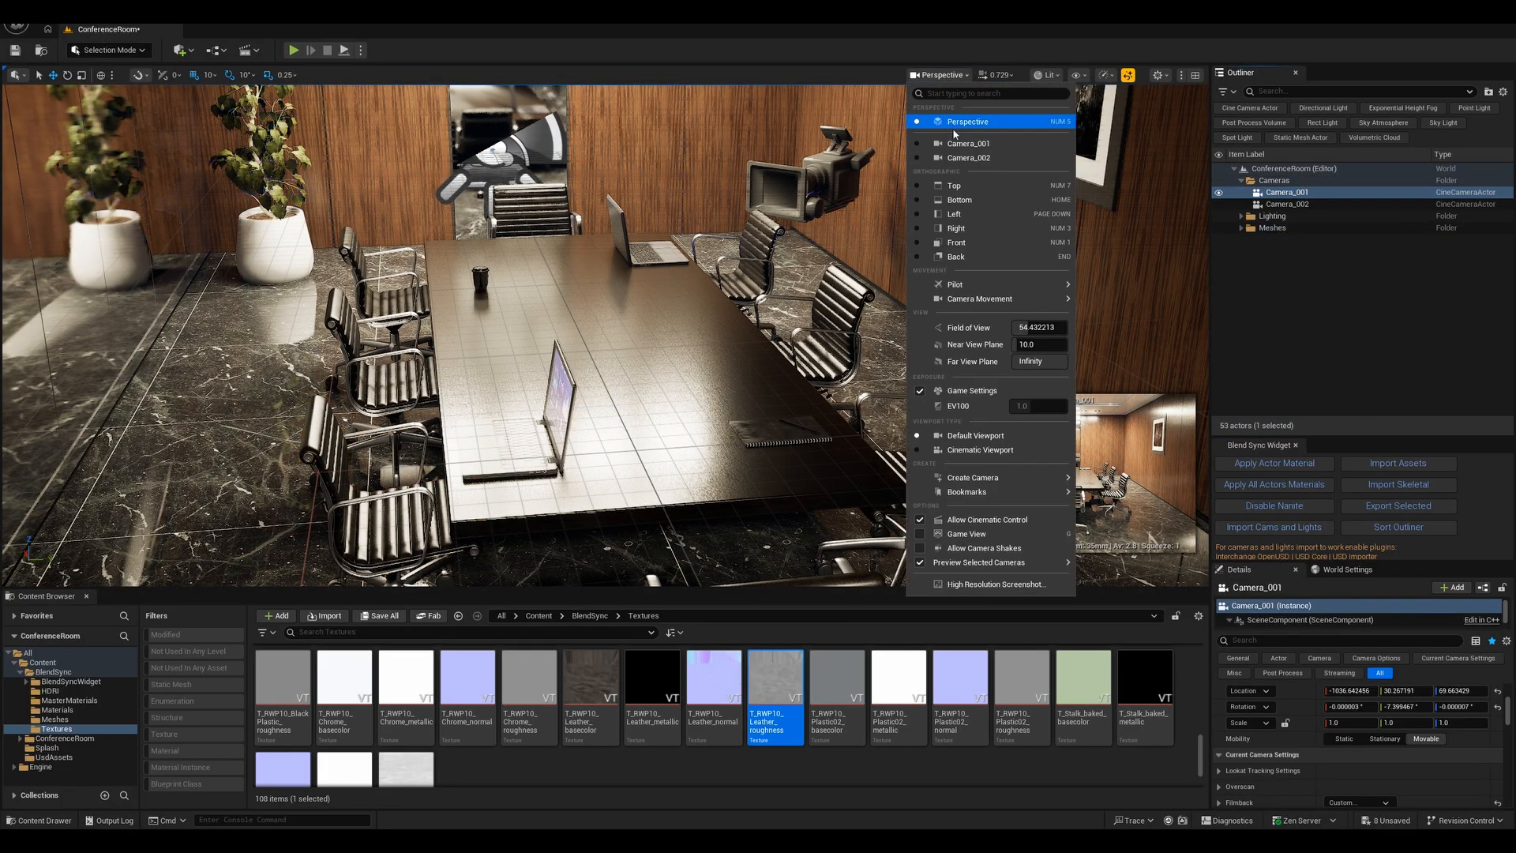
left_click(965, 143)
key("g")
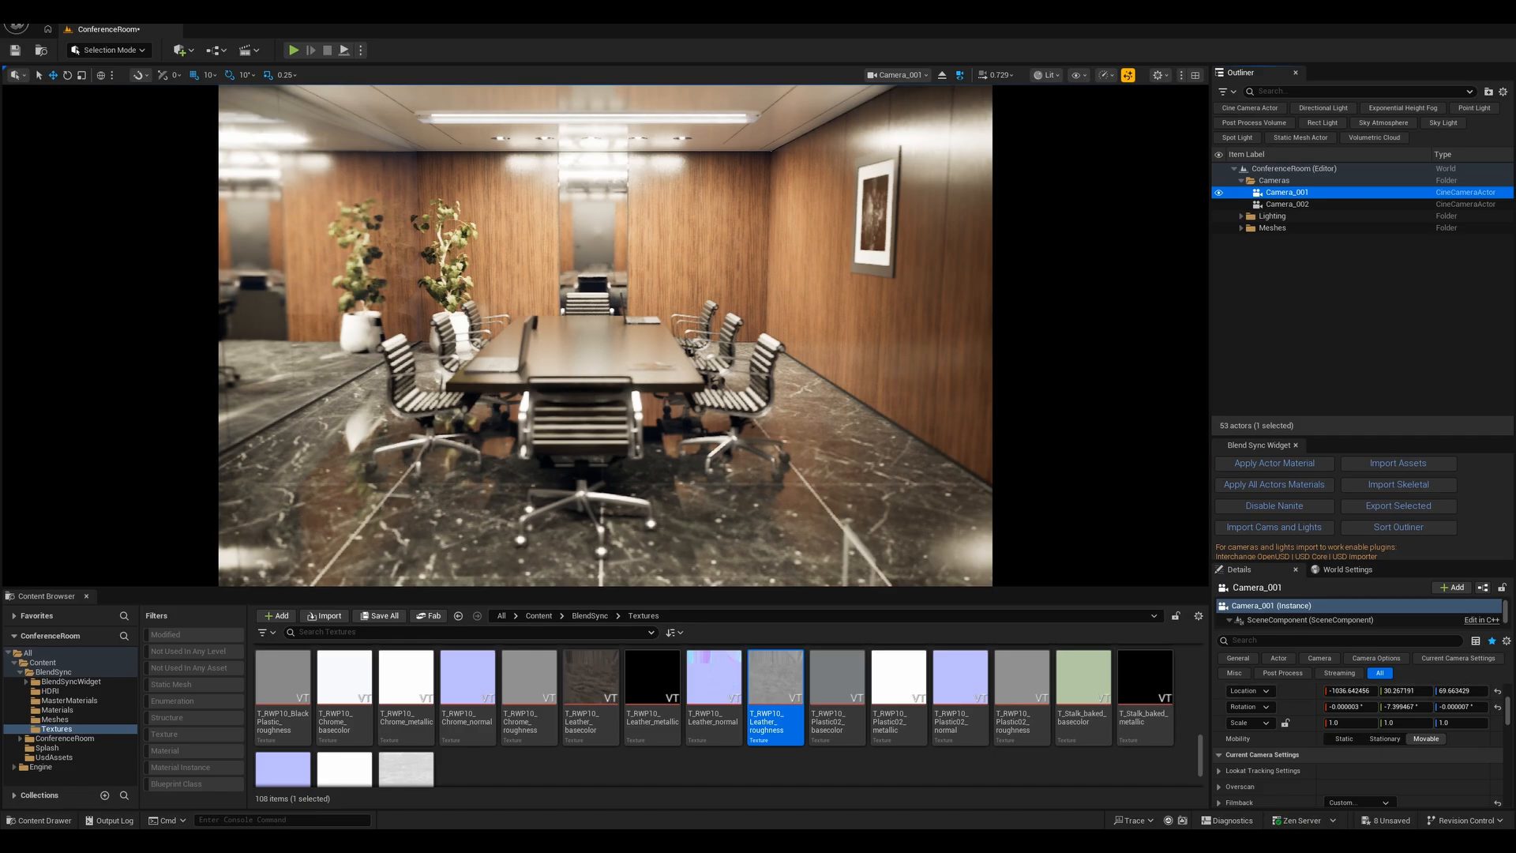
- Set Camera_001's manual focus distance to about 508.5 cm with the debug focus plane shown, then hide the plane
scroll(1353, 774, "down", 10)
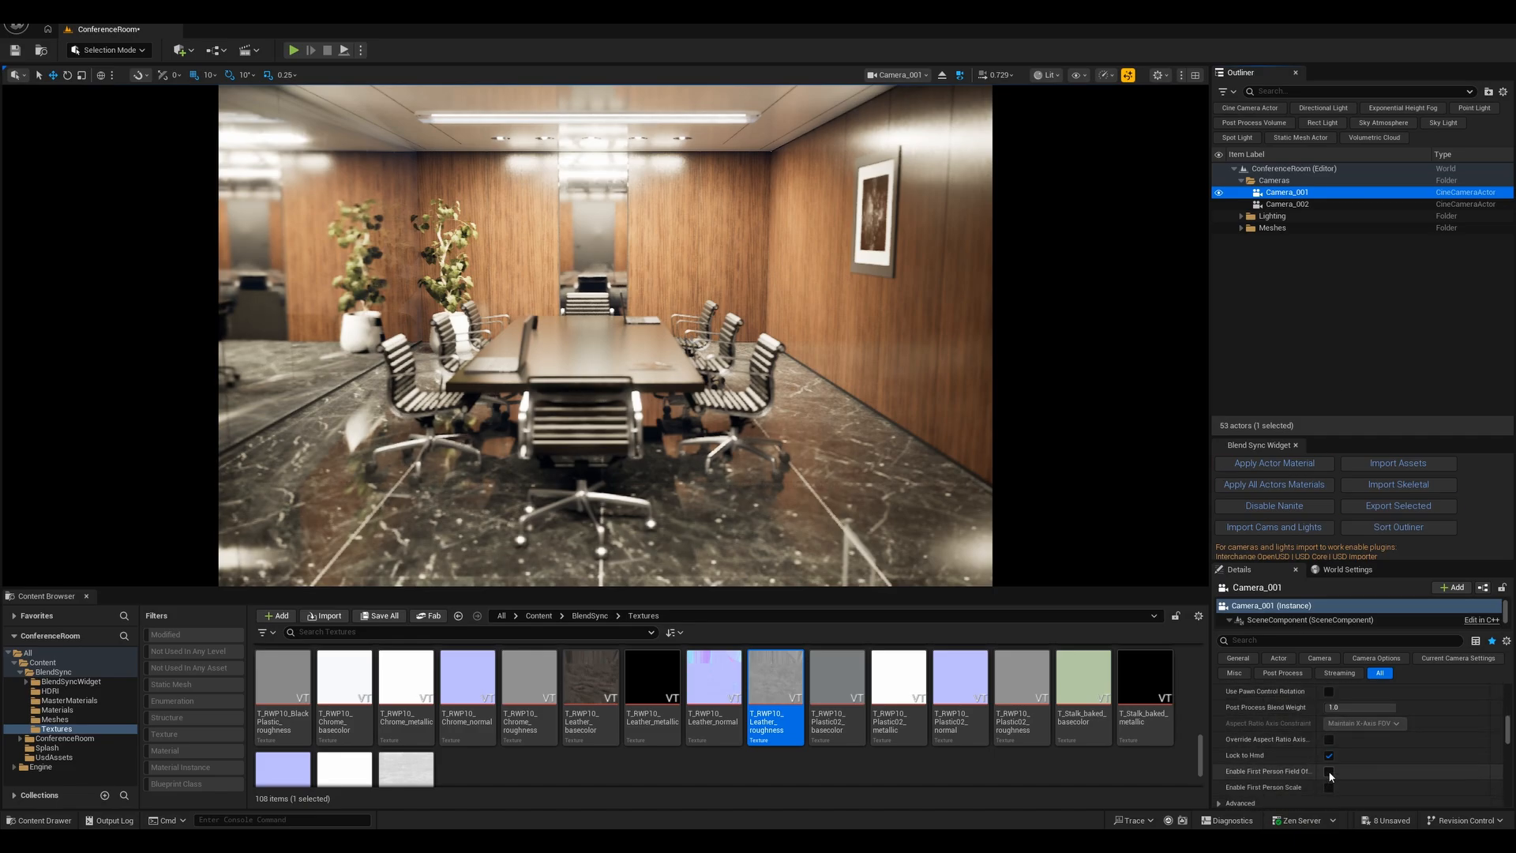
scroll(1342, 774, "down", 10)
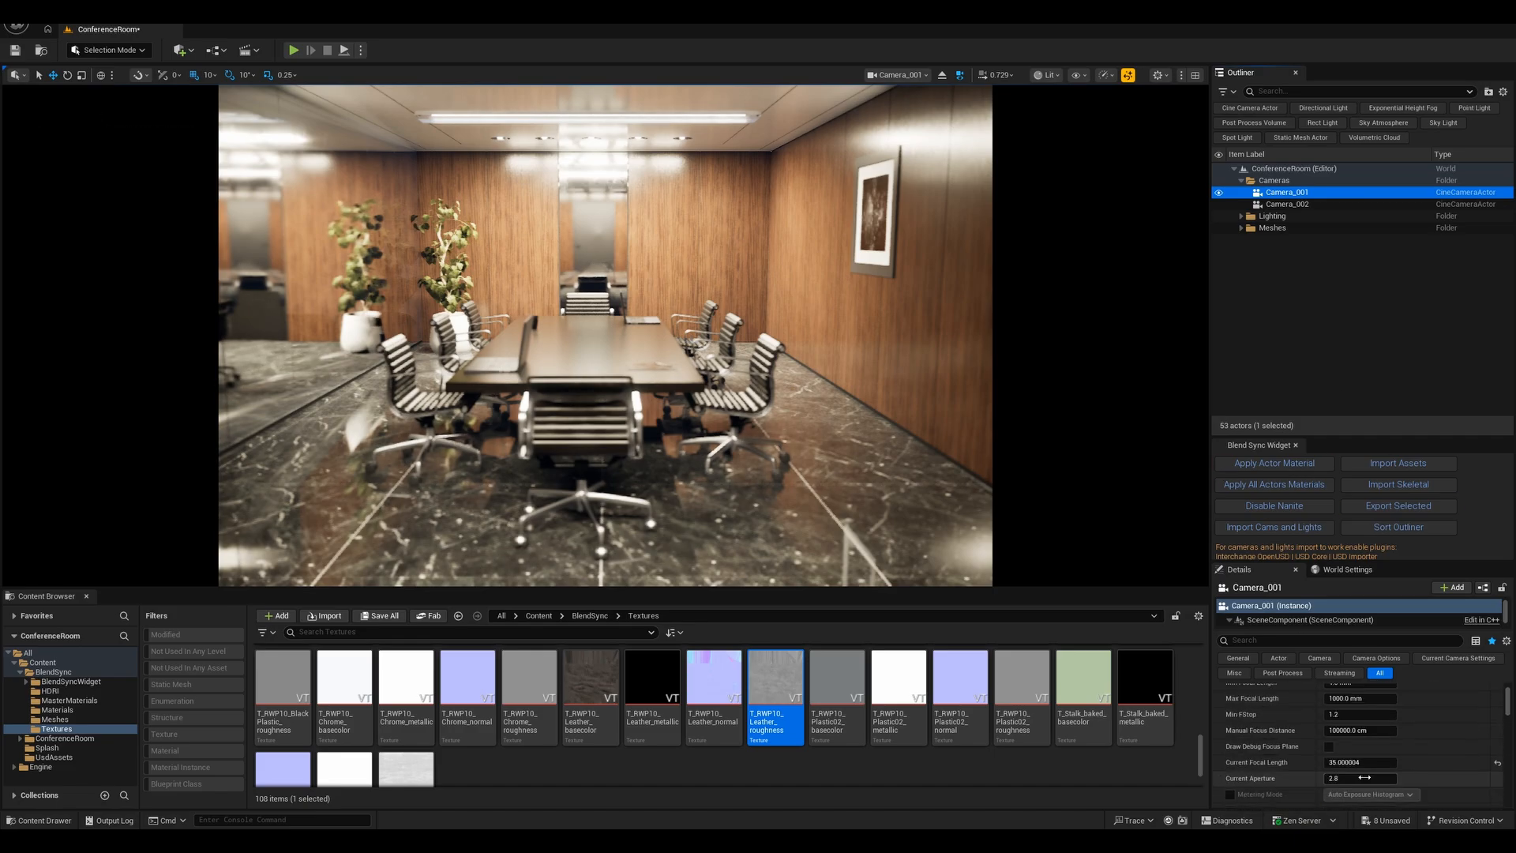
scroll(1382, 754, "down", 2)
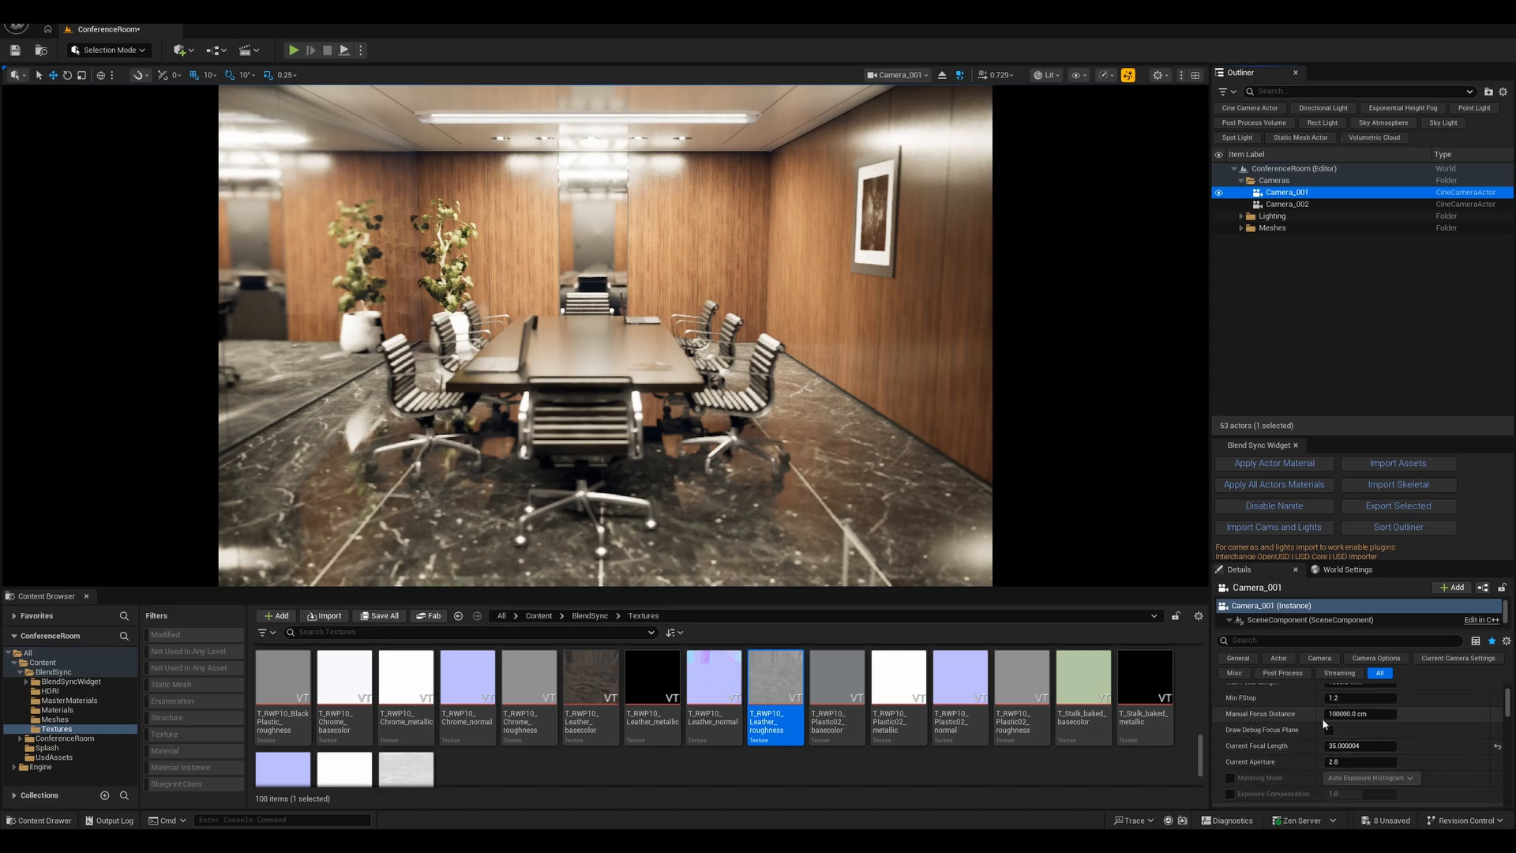
left_click(1330, 730)
left_click_drag(1346, 714, 1295, 714)
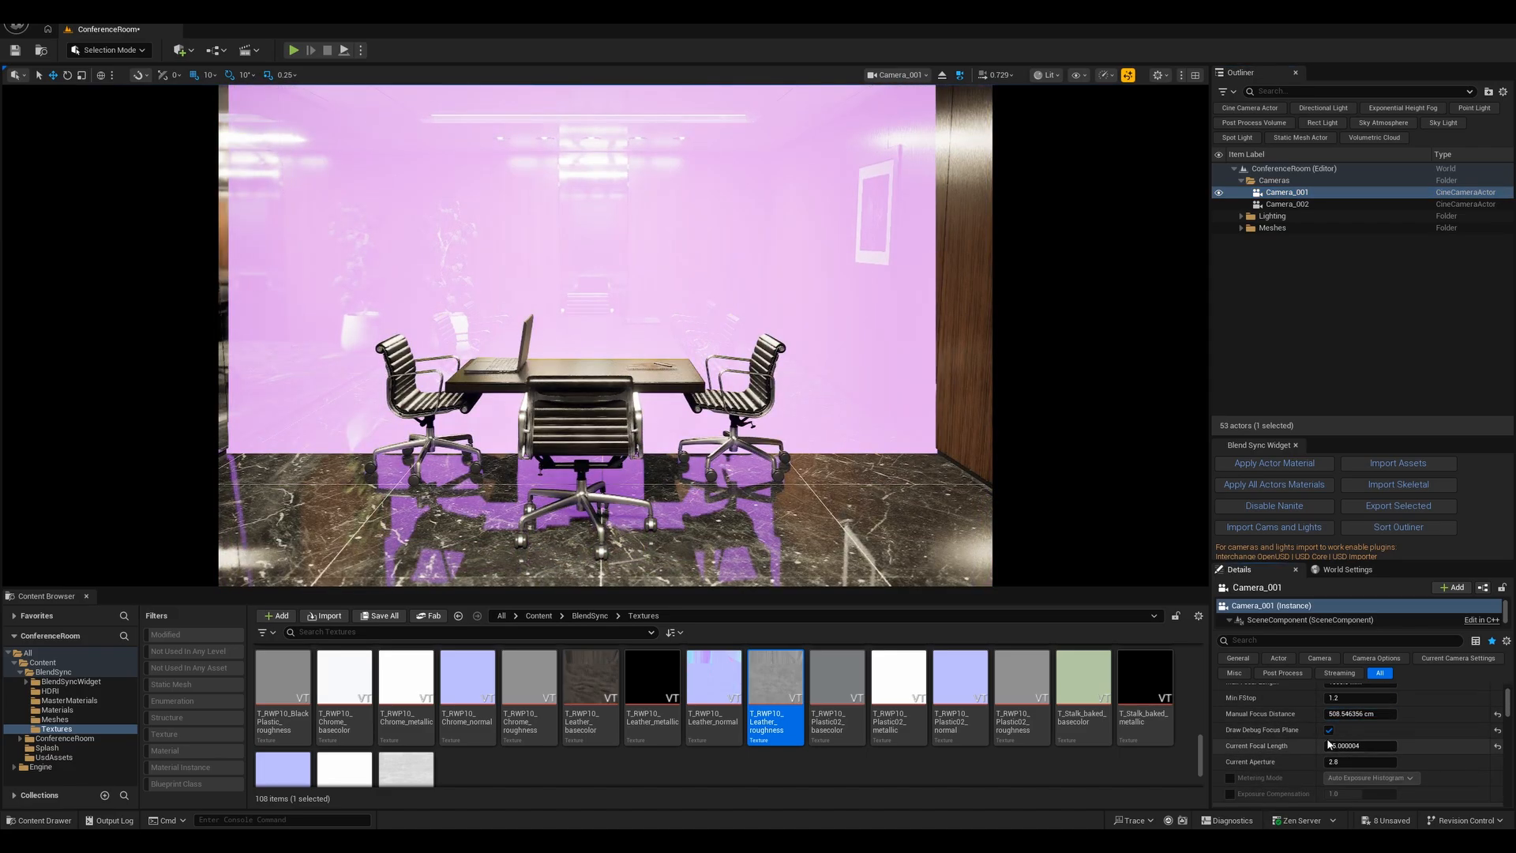
left_click(1330, 730)
- Set Camera_001's metering mode to Manual and its exposure compensation to 11
left_click(1231, 778)
left_click(1396, 780)
left_click(1349, 813)
left_click(1230, 795)
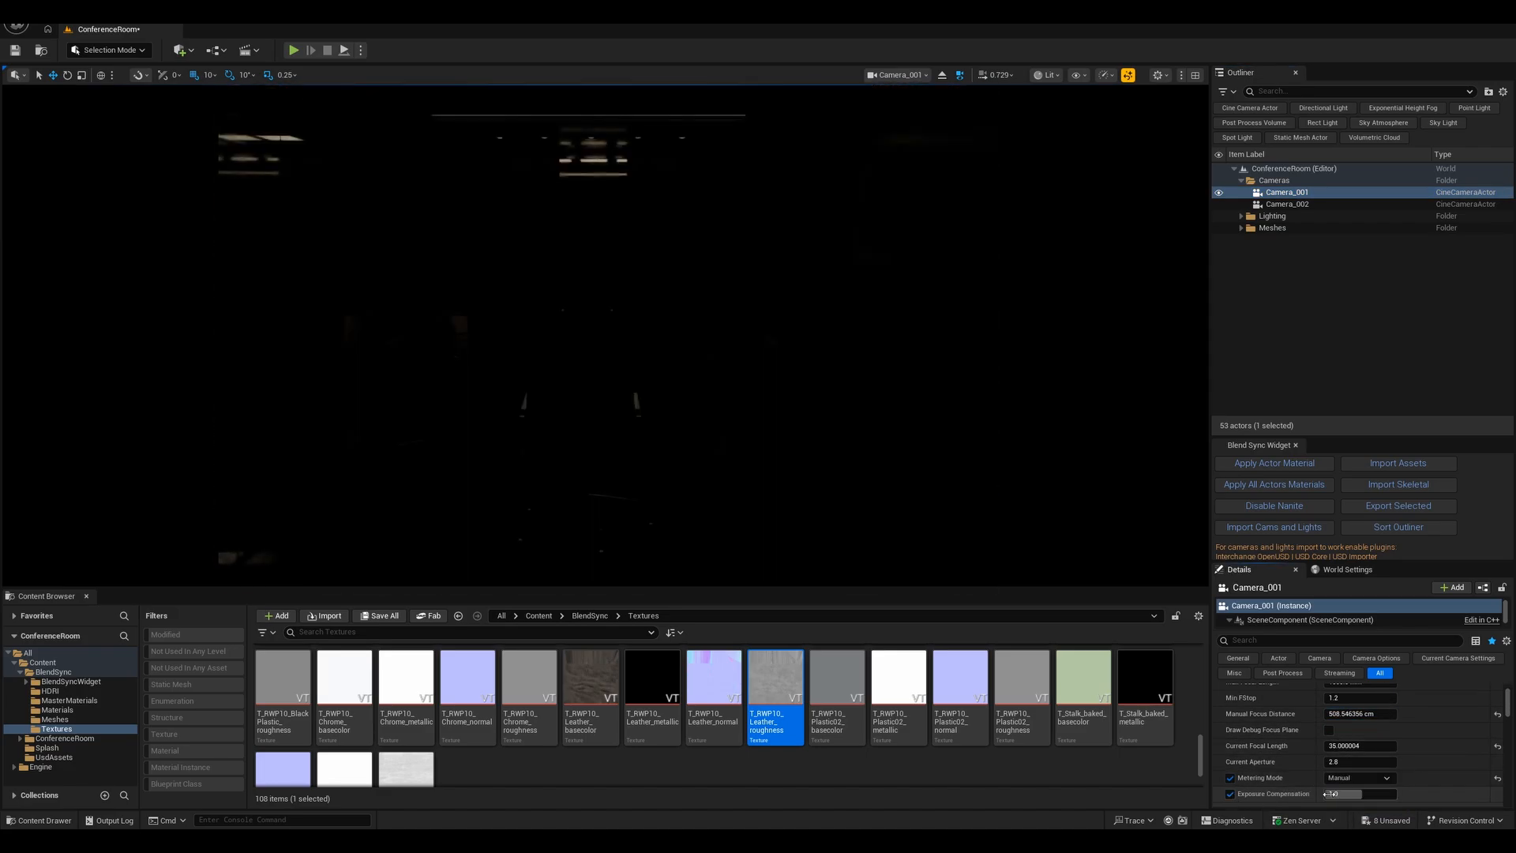
type("11")
key("Return")
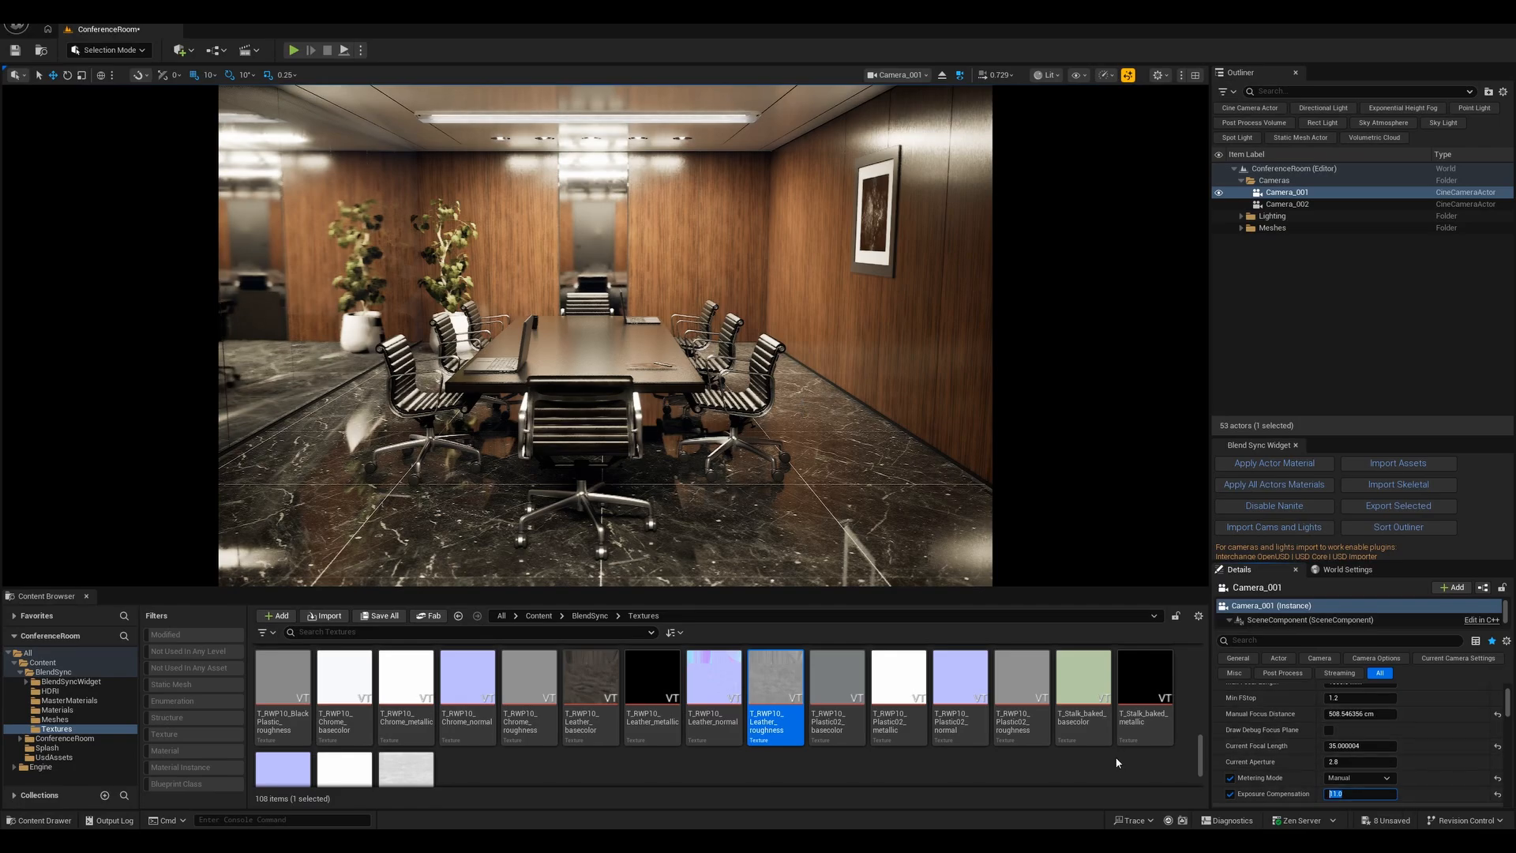
- Leave local view in Blender and enable the ROOM, ROOM_DECOR, PROPS and LIGHTS collections
left_click(623, 387)
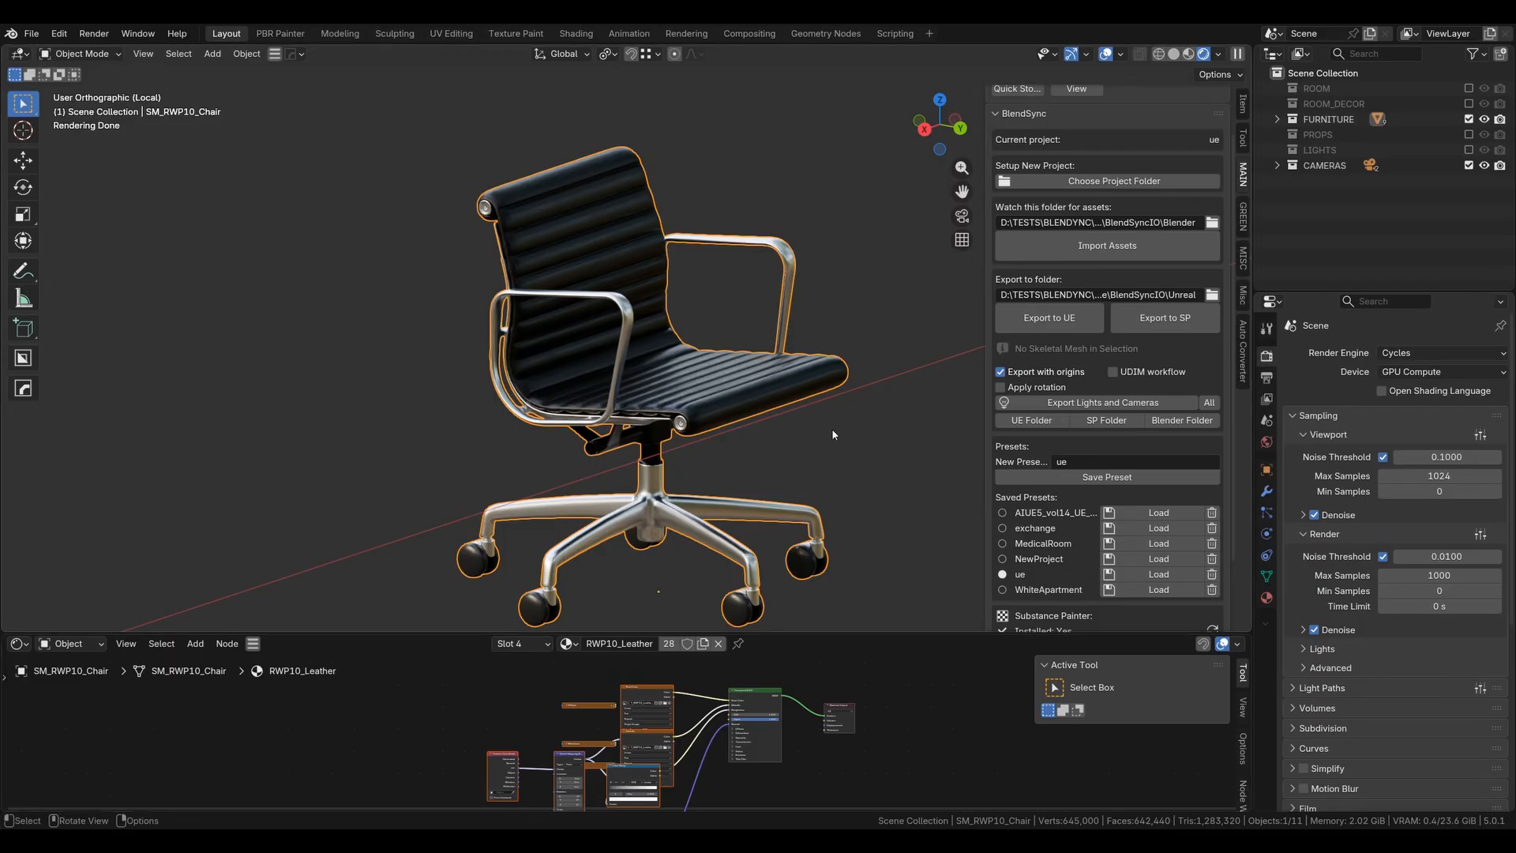
key("KP_Divide")
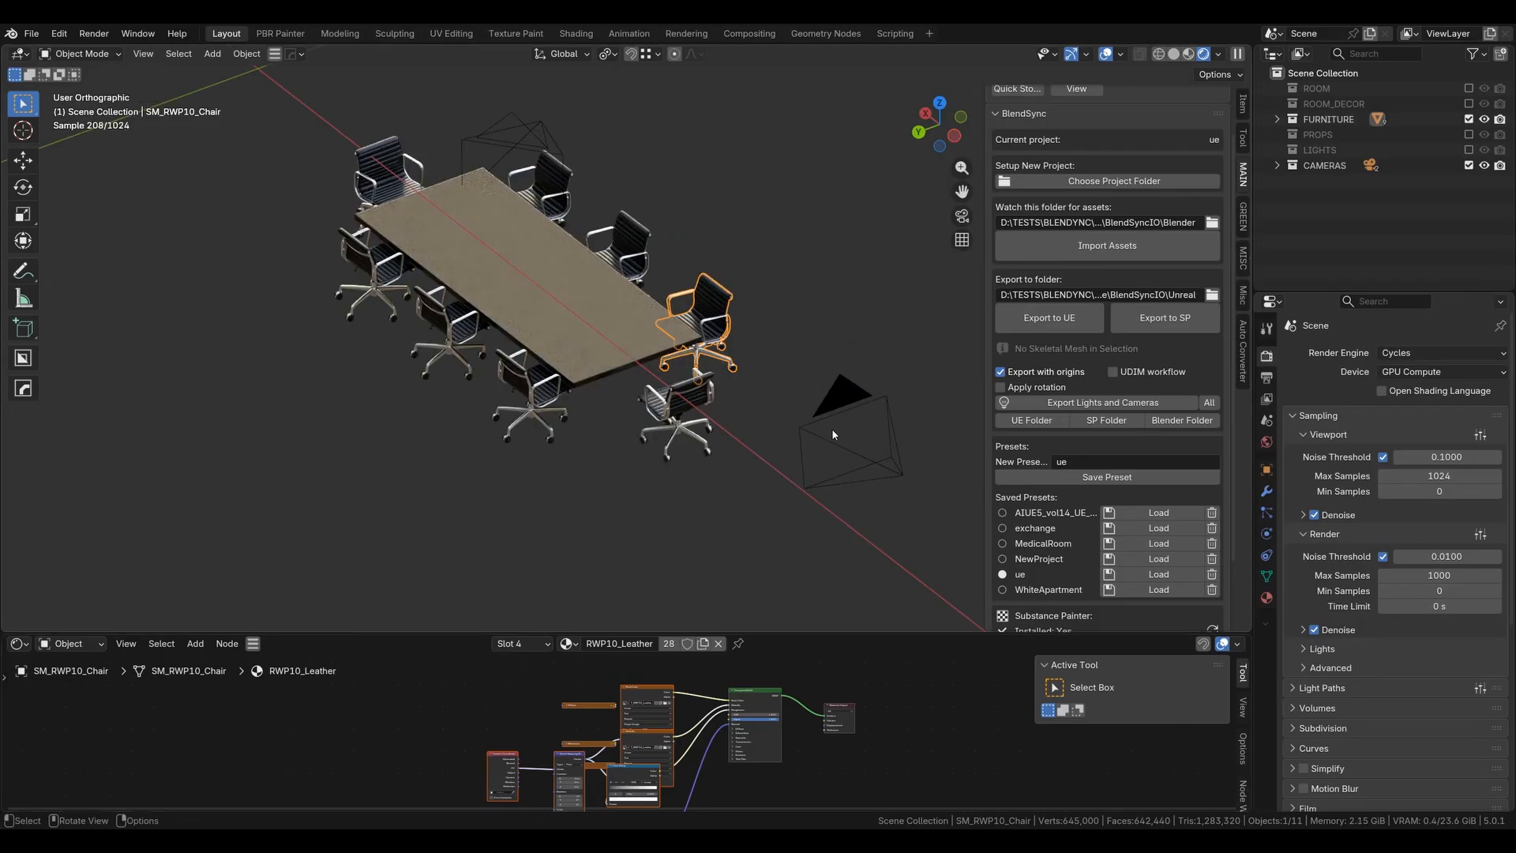
left_click_drag(1468, 89, 1468, 150)
- View the scene through the active camera with overlays hidden to compare with Unreal
key("KP_0")
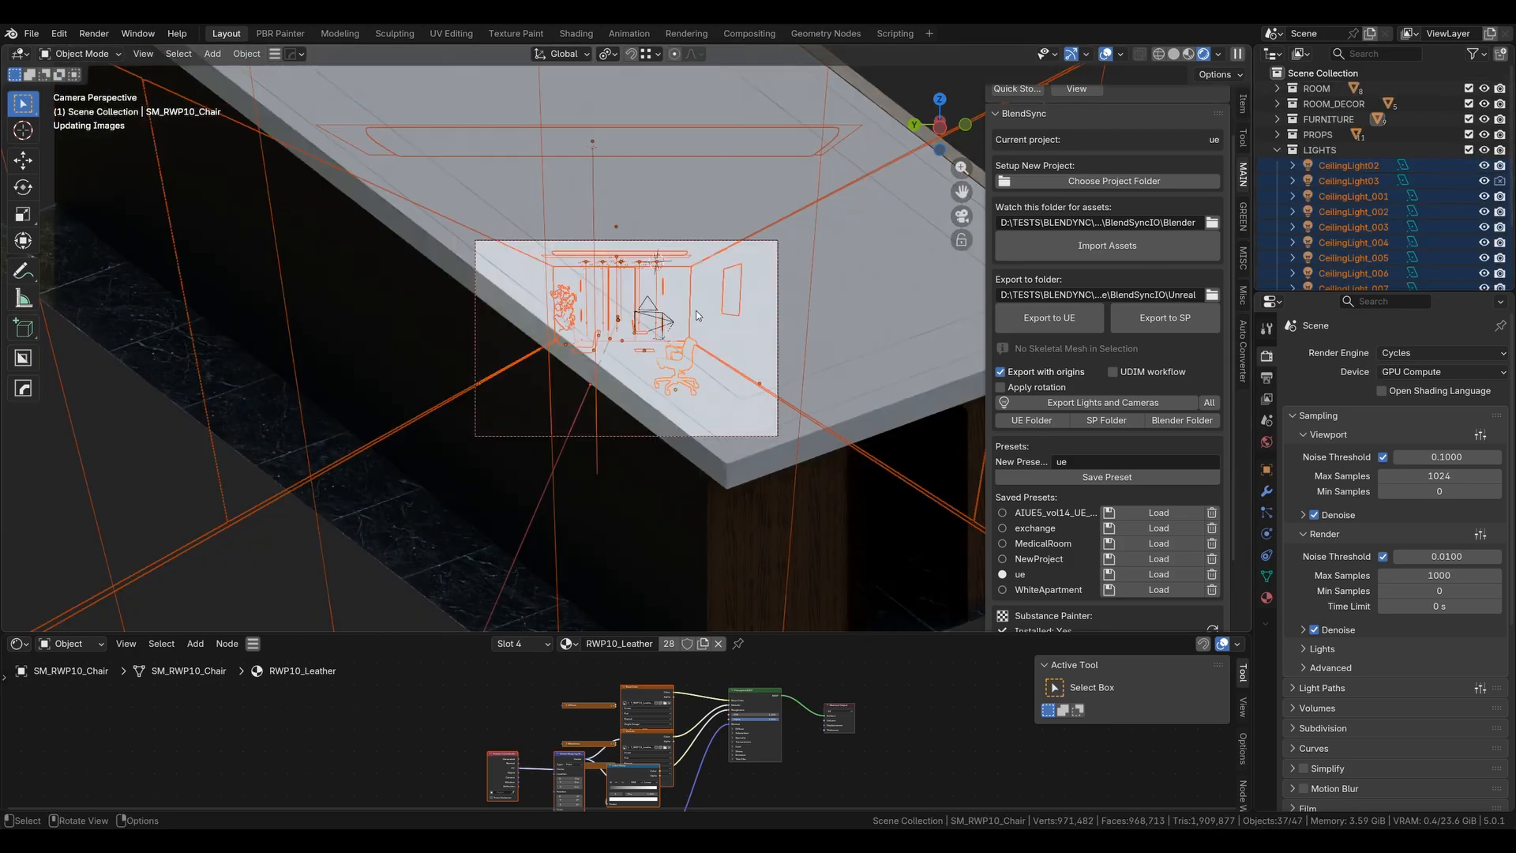
scroll(770, 300, "up", 3)
key("alt+shift+z")
scroll(703, 206, "up", 1)
middle_click_drag(700, 203, 628, 227, "shift")
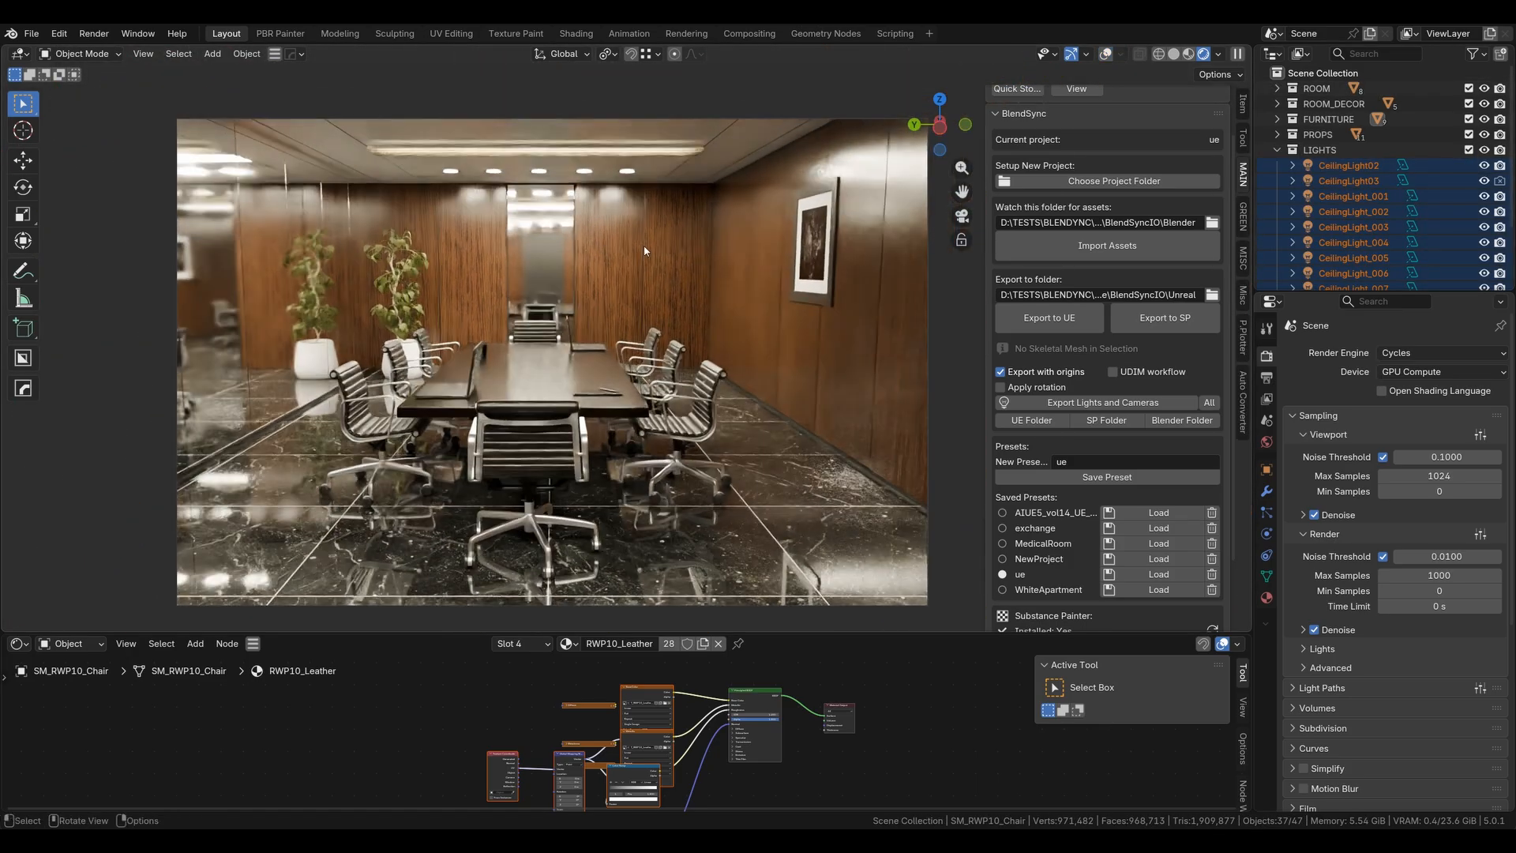